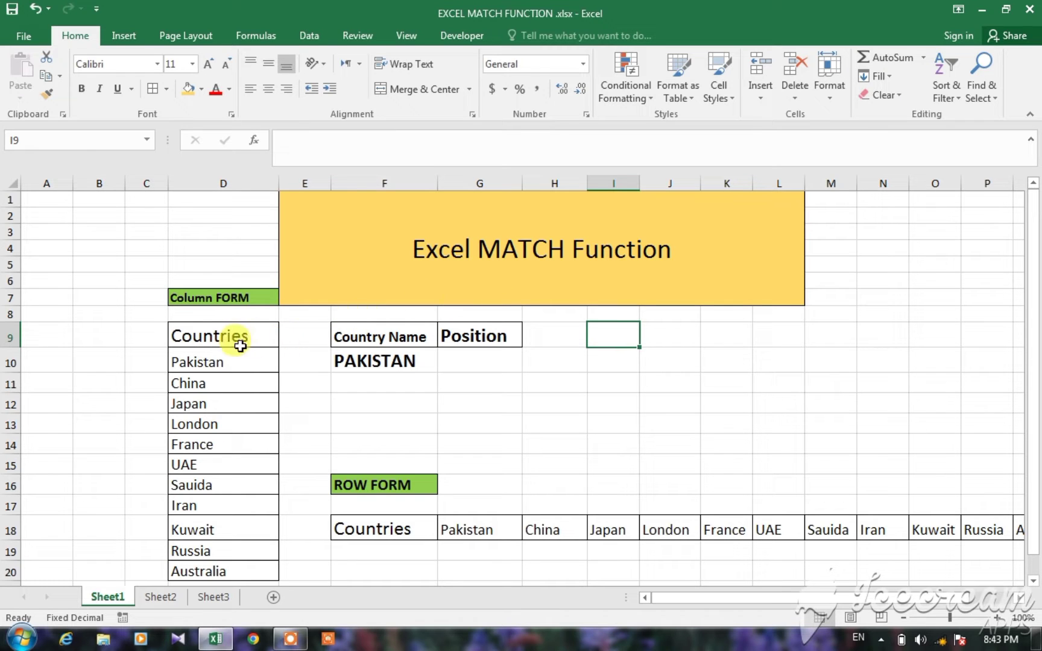
Examine the Countries list in column D and the row-form Countries list in row 18
{"action": "left_click", "coordinate": [235, 336]}
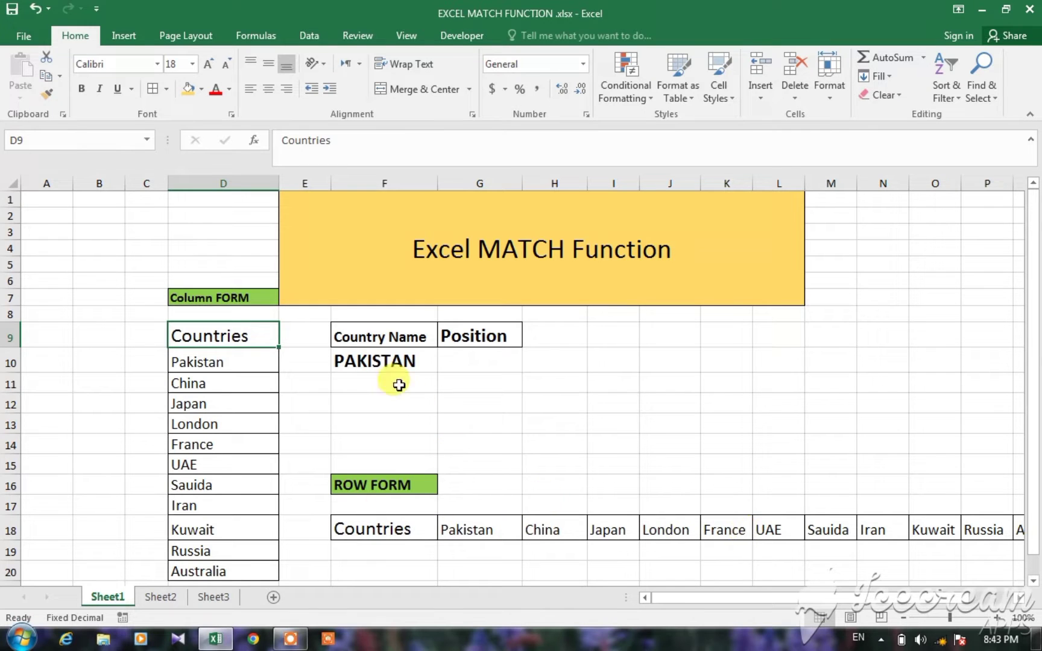
{"action": "left_click", "coordinate": [198, 365]}
{"action": "left_click", "coordinate": [198, 387]}
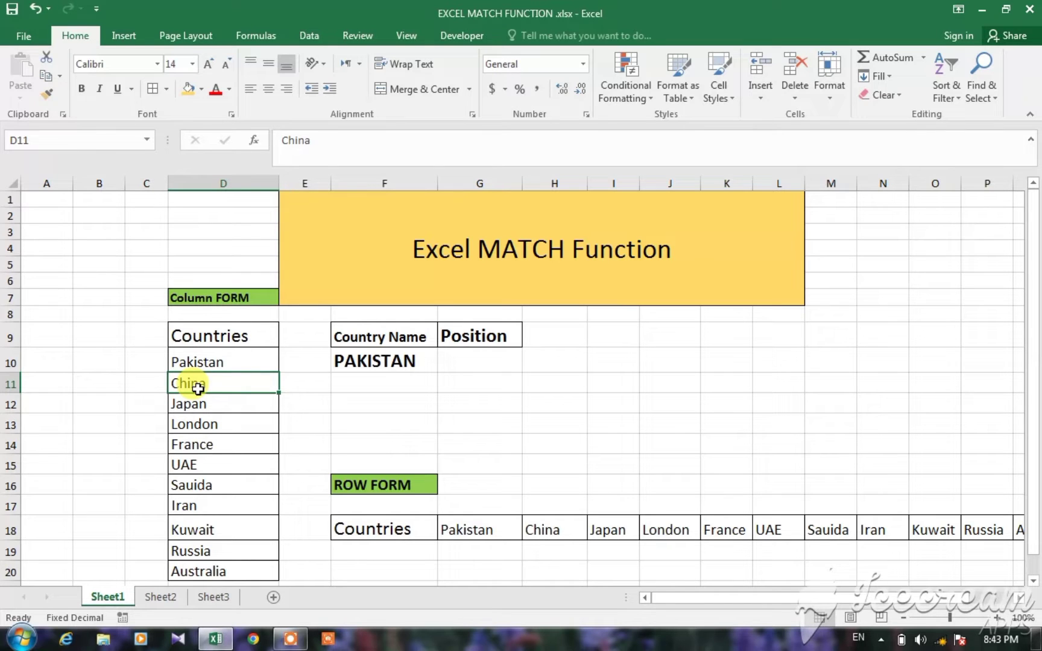
{"action": "left_click", "coordinate": [216, 365]}
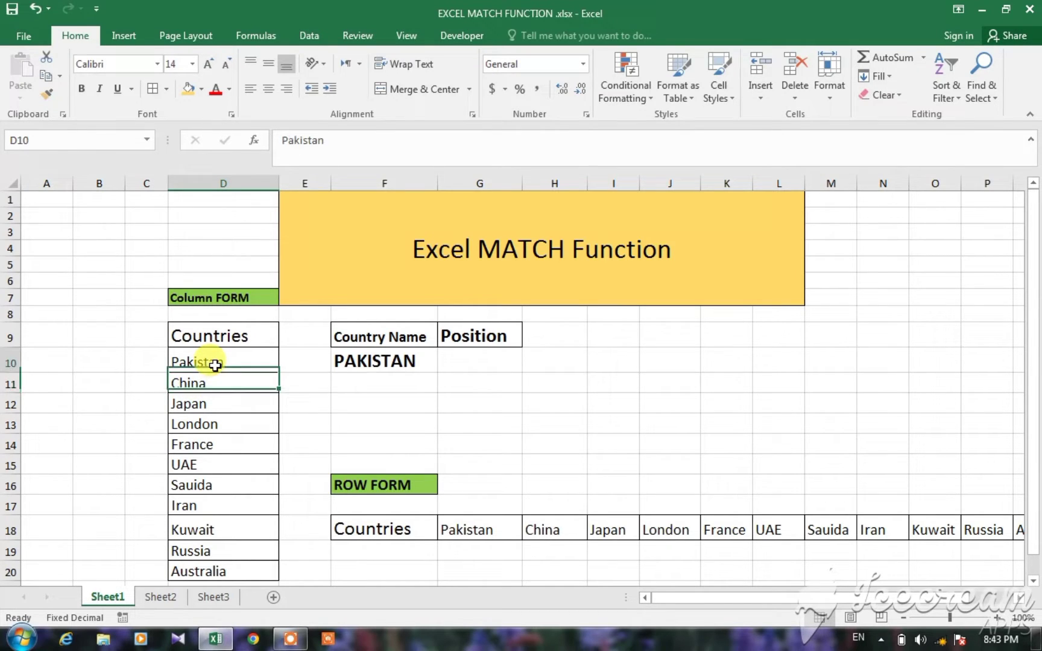
{"action": "left_click", "coordinate": [216, 380]}
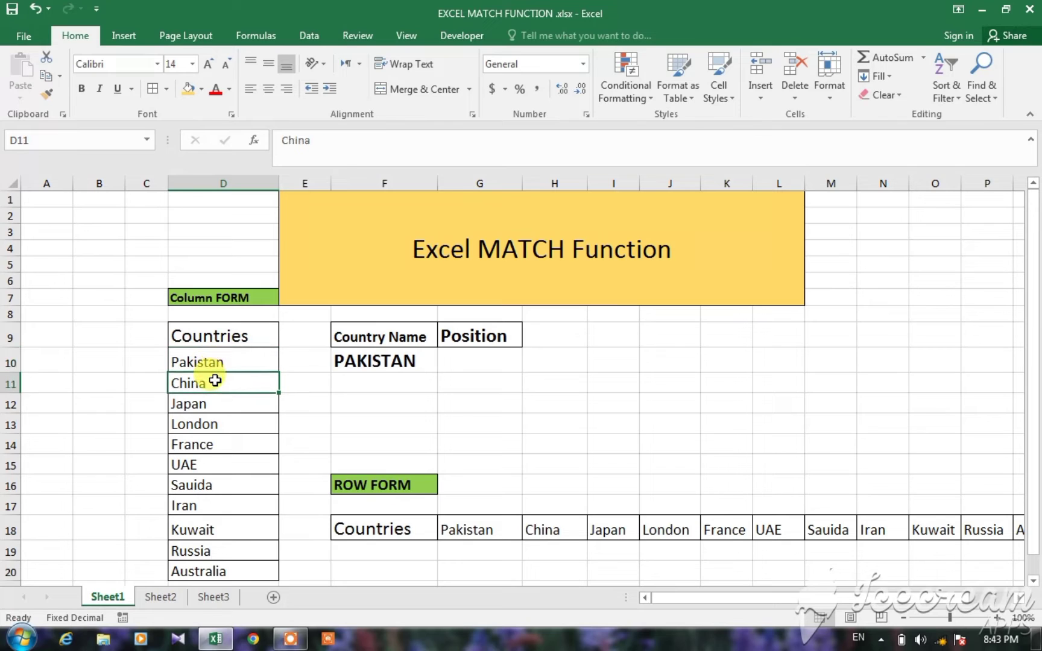
{"action": "left_click", "coordinate": [208, 341]}
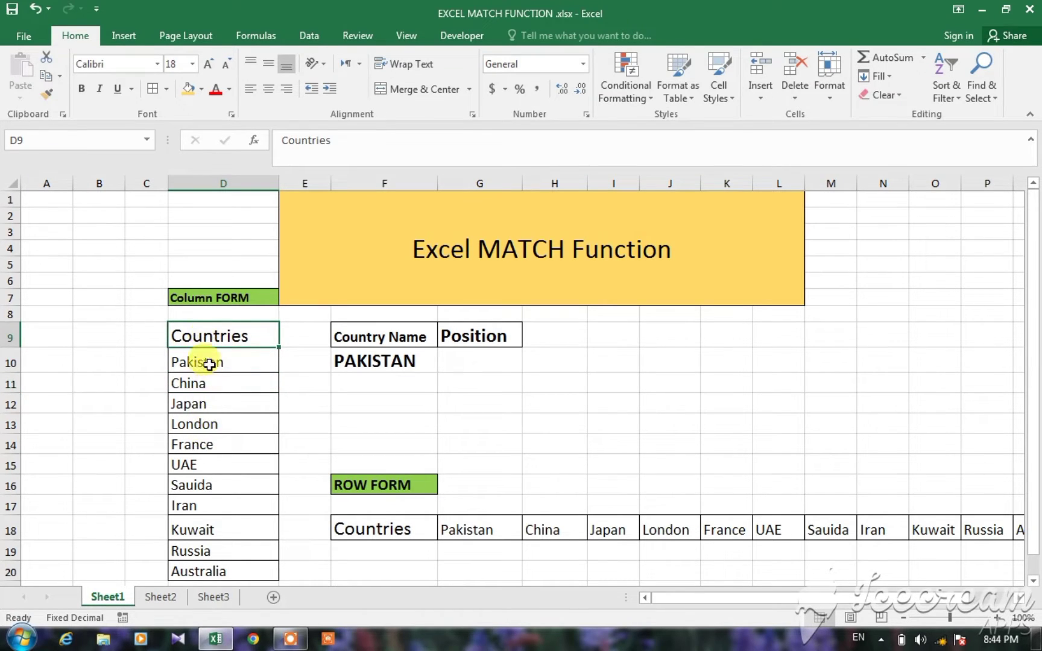
{"action": "left_click", "coordinate": [209, 364]}
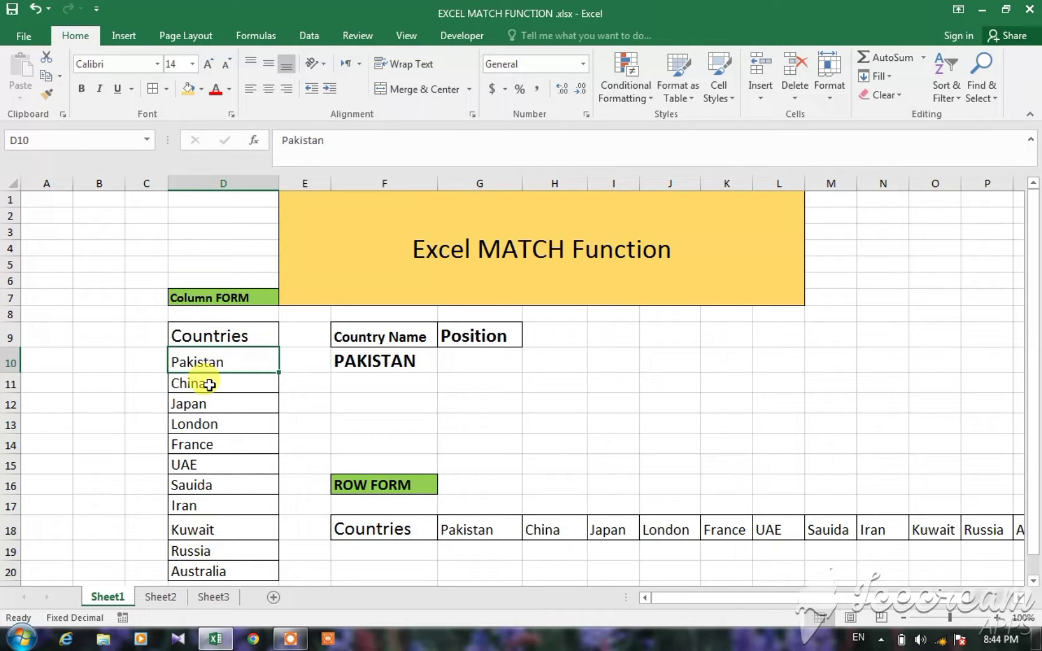
{"action": "left_click", "coordinate": [209, 385]}
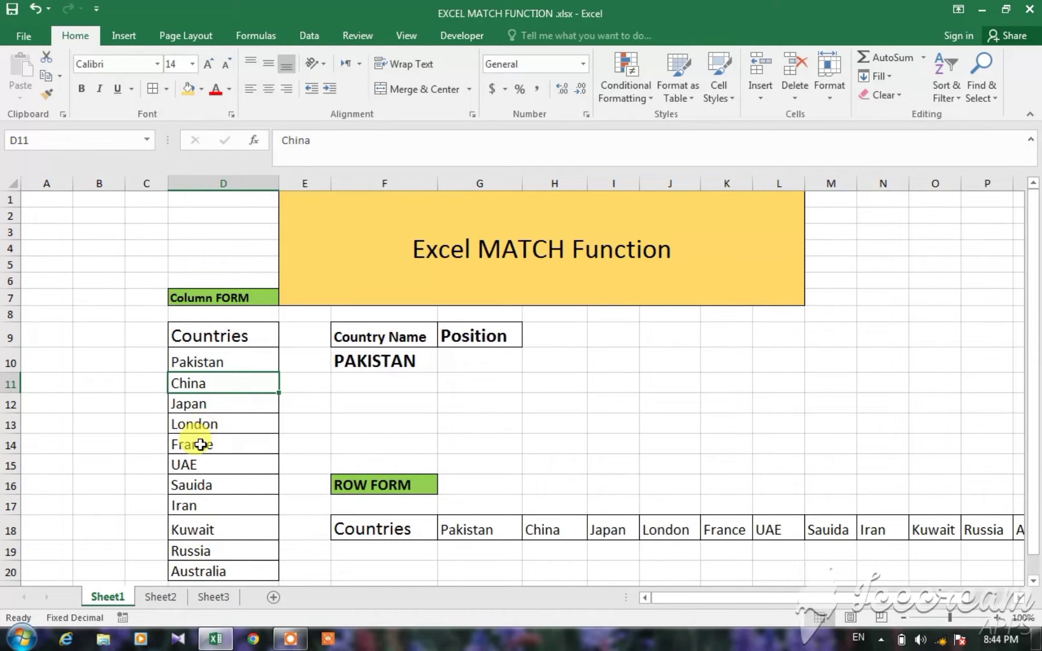
{"action": "left_click", "coordinate": [196, 449]}
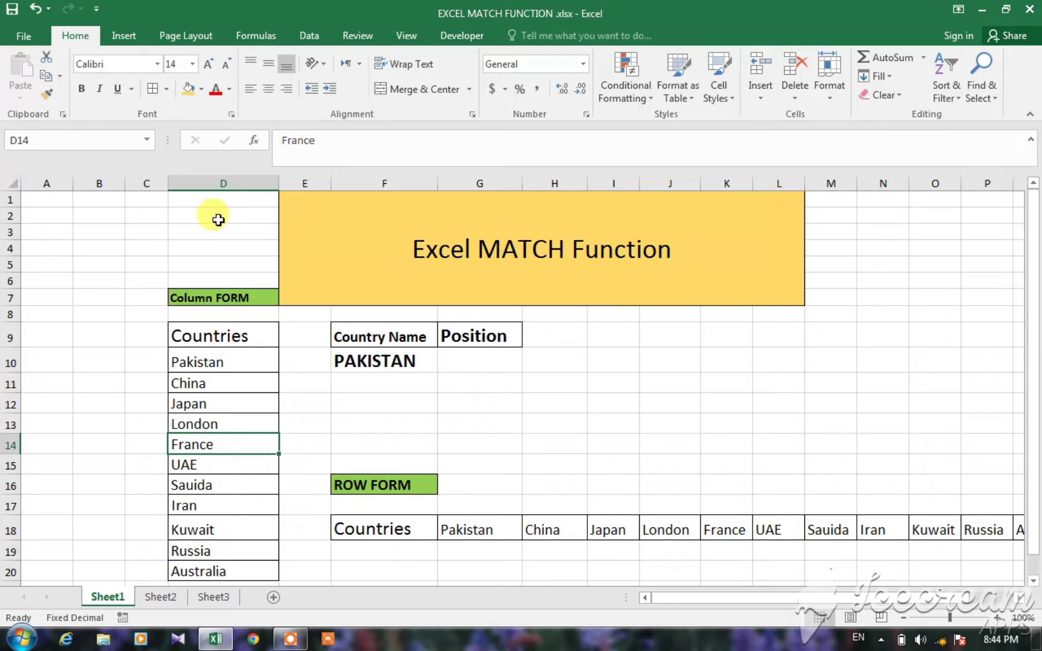
{"action": "mouse_move", "coordinate": [222, 183]}
{"action": "left_mouse_down"}
{"action": "mouse_move", "coordinate": [458, 182]}
{"action": "mouse_move", "coordinate": [213, 183]}
{"action": "left_mouse_up"}
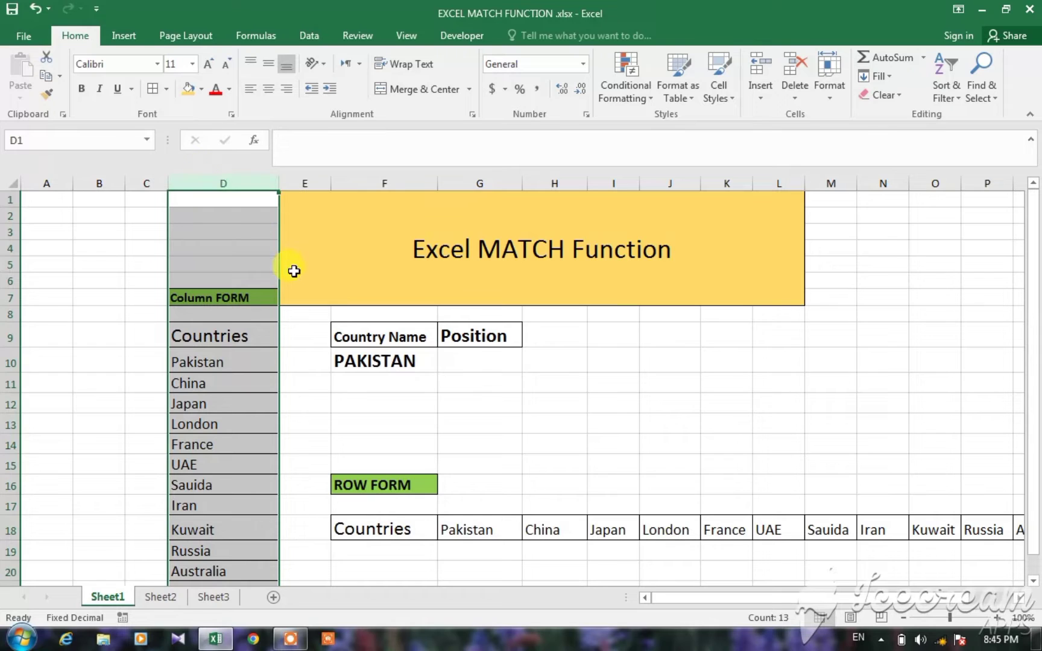
{"action": "left_click", "coordinate": [479, 437]}
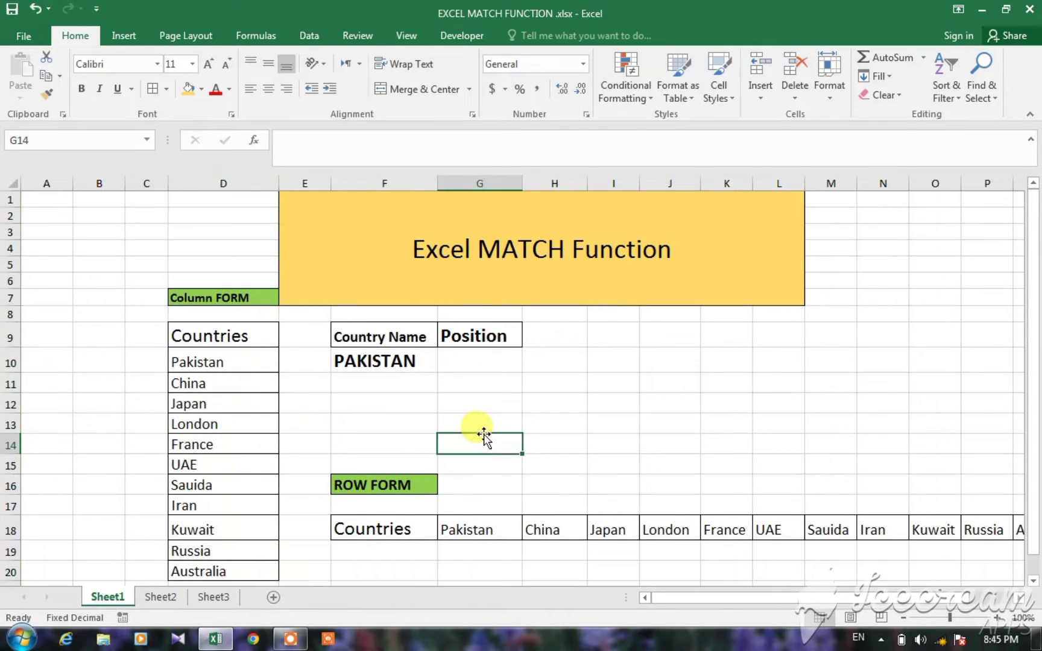
{"action": "left_click_drag", "start_coordinate": [379, 530], "coordinate": [481, 532]}
{"action": "left_click", "coordinate": [602, 419]}
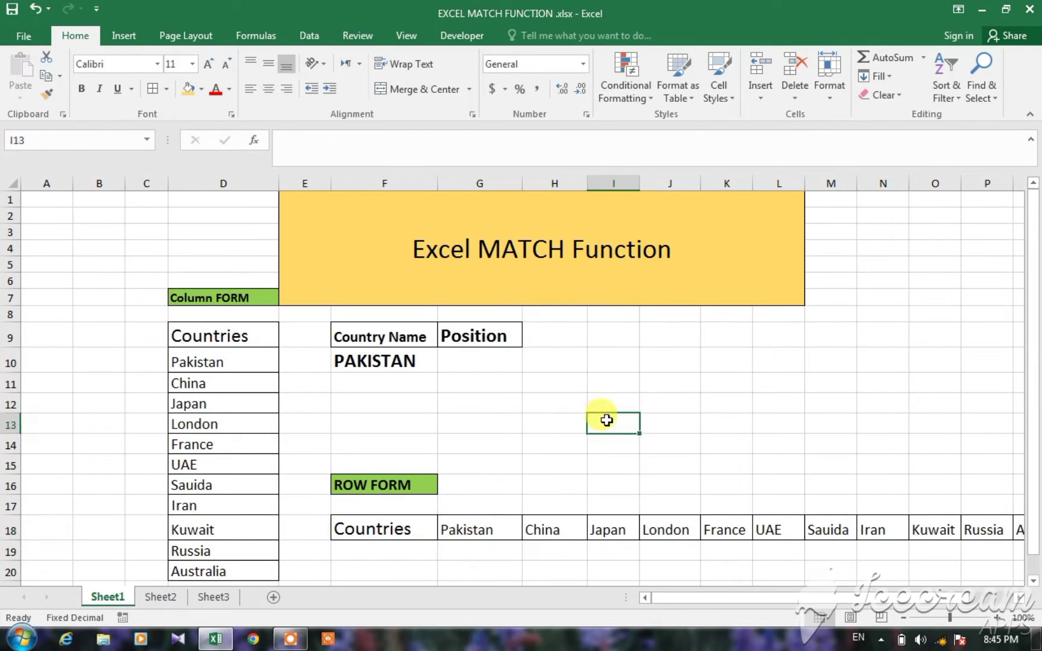
Enter =MATCH(F10,D10:D20,0) in G10 to find the exact-match position of the F10 country in the column list
{"action": "left_click", "coordinate": [464, 357]}
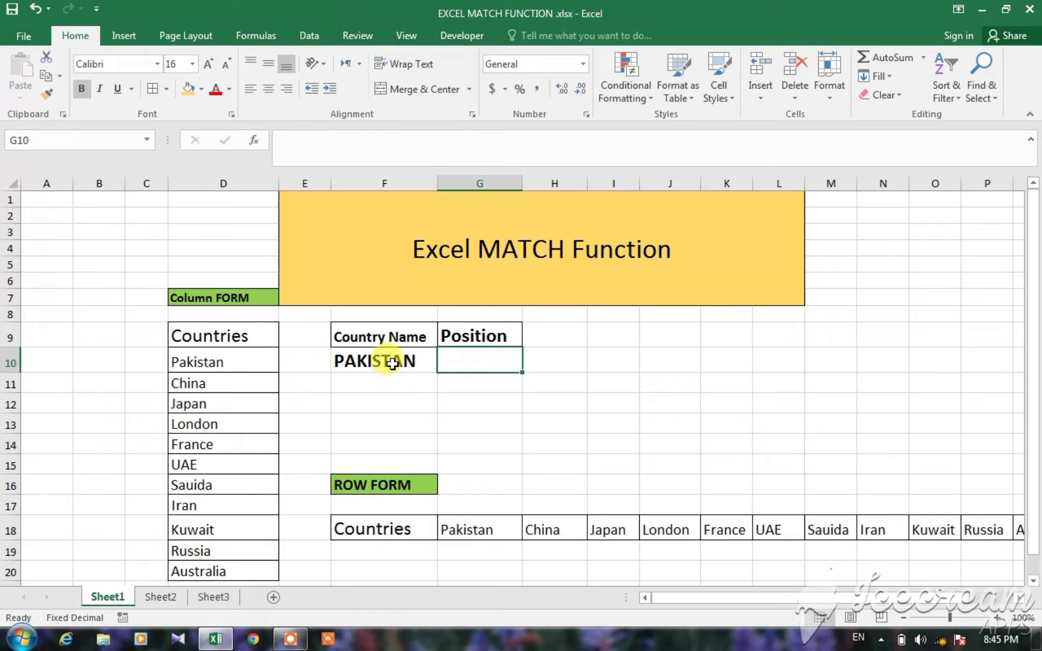
{"action": "left_click", "coordinate": [392, 364]}
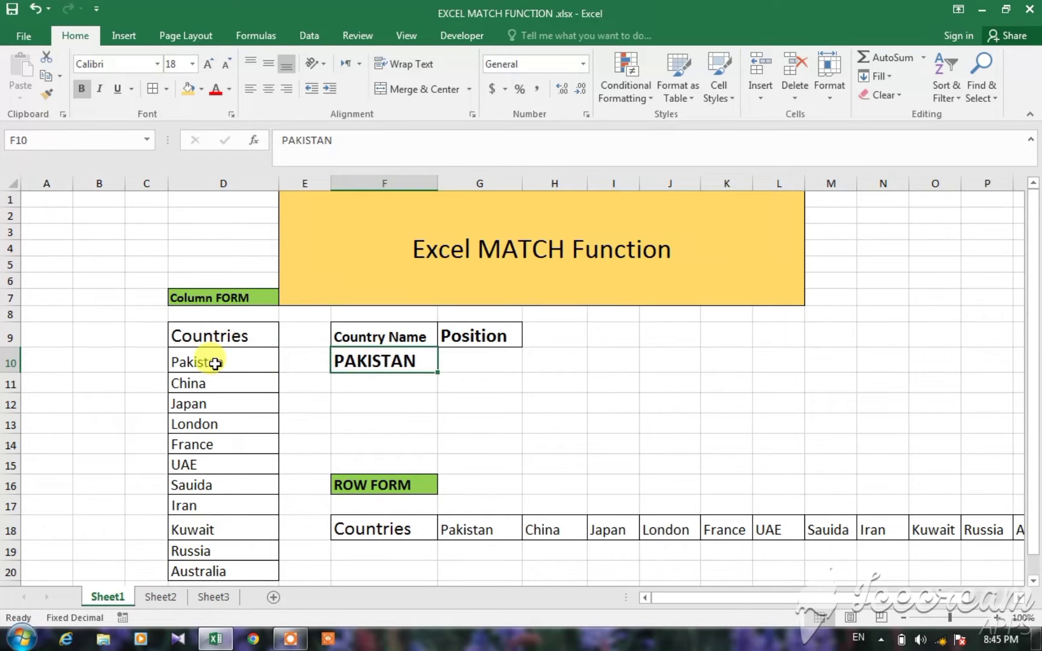
{"action": "left_click", "coordinate": [475, 362]}
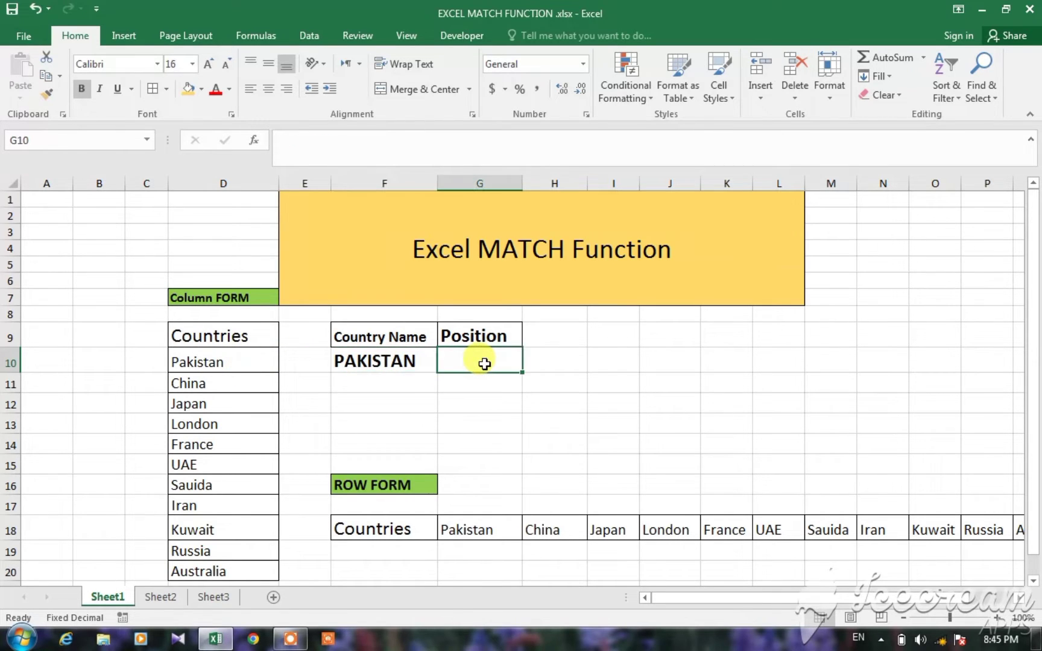
{"action": "type", "text": "=MATC"}
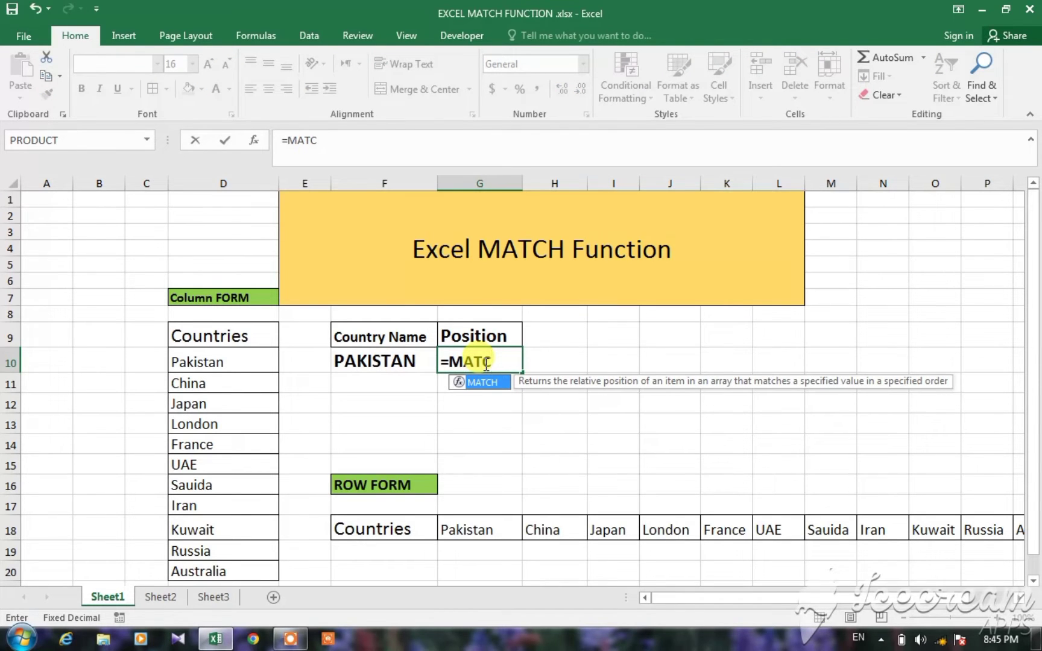
{"action": "type", "text": "H("}
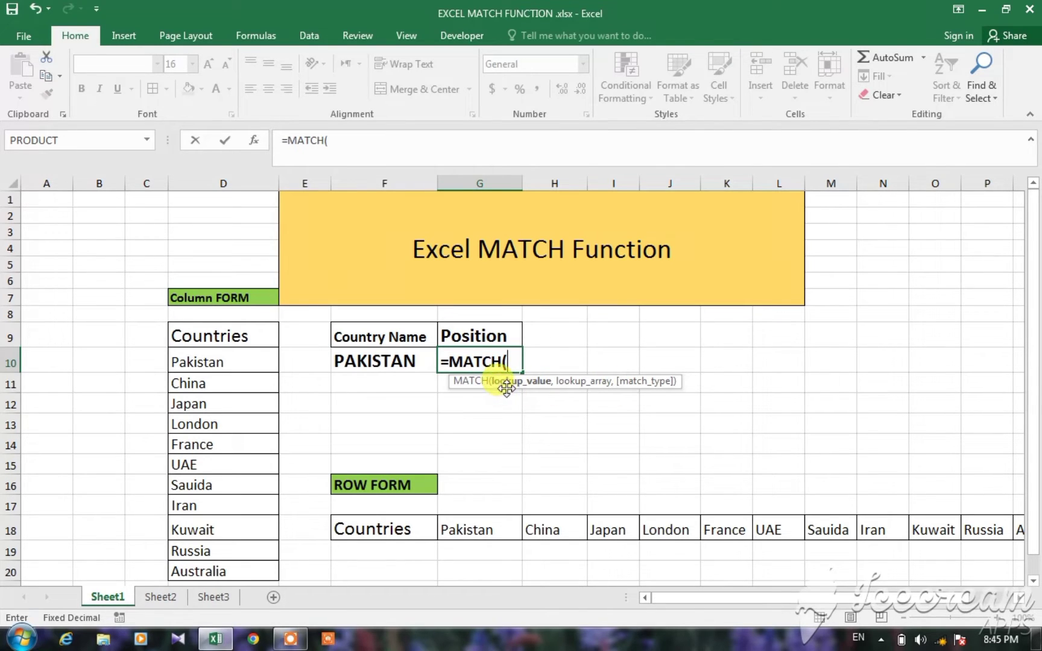
{"action": "left_click", "coordinate": [389, 364]}
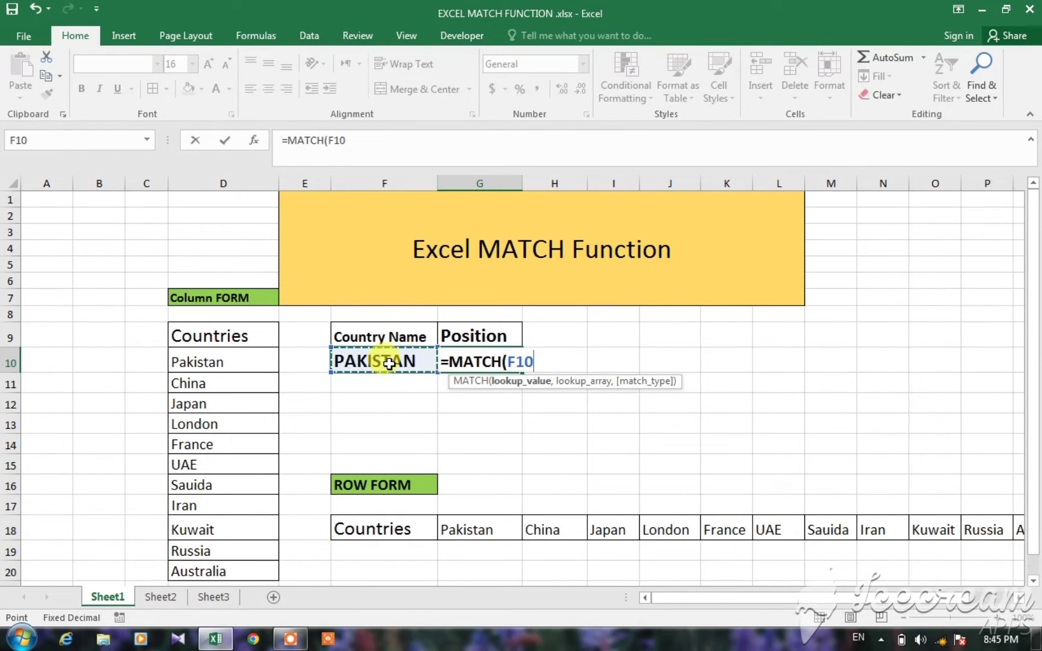
{"action": "type", "text": ","}
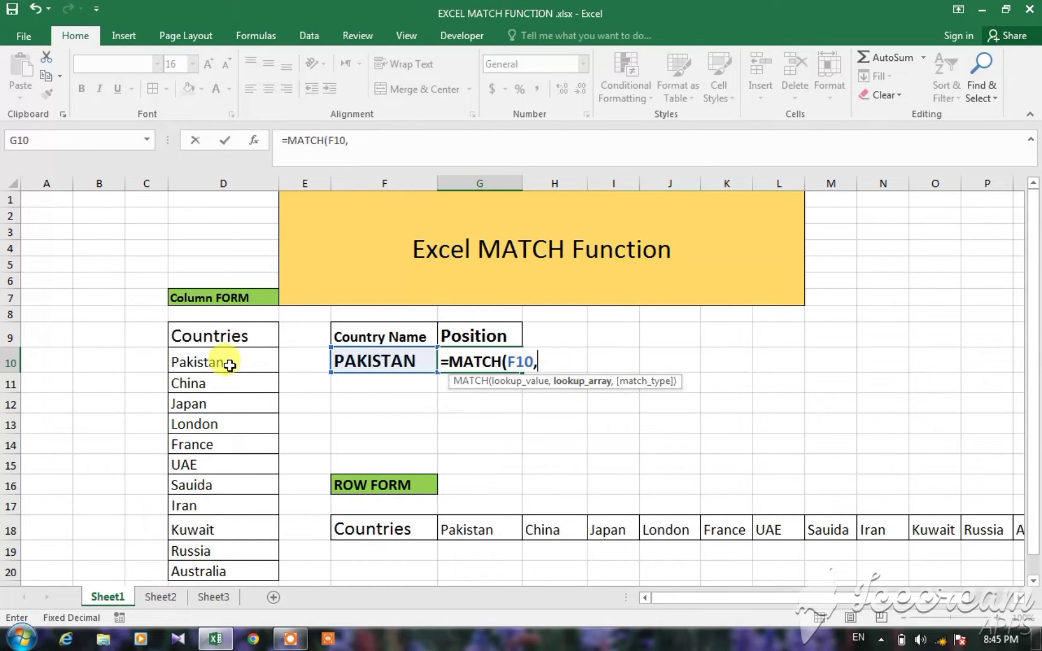
{"action": "left_click_drag", "start_coordinate": [229, 363], "coordinate": [225, 568]}
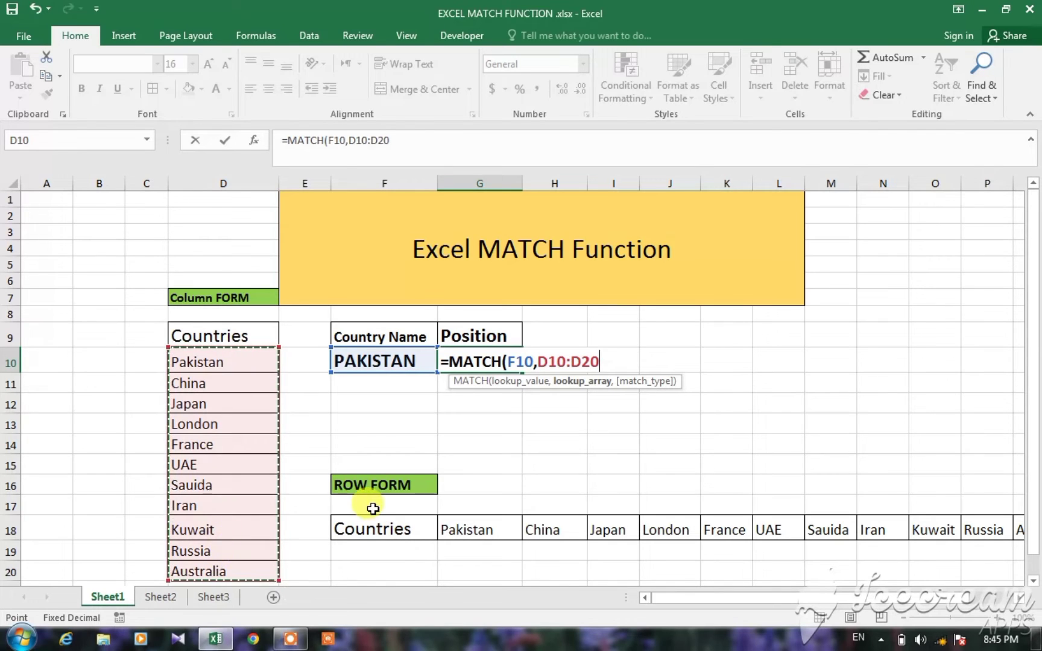
{"action": "type", "text": ",0"}
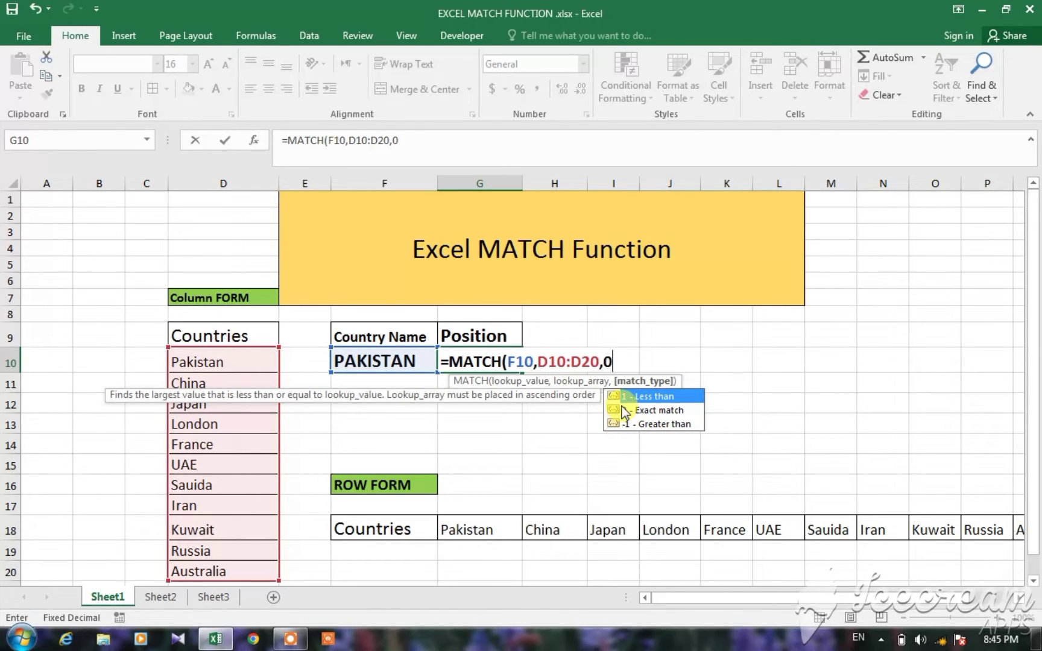
{"action": "key", "text": "Return"}
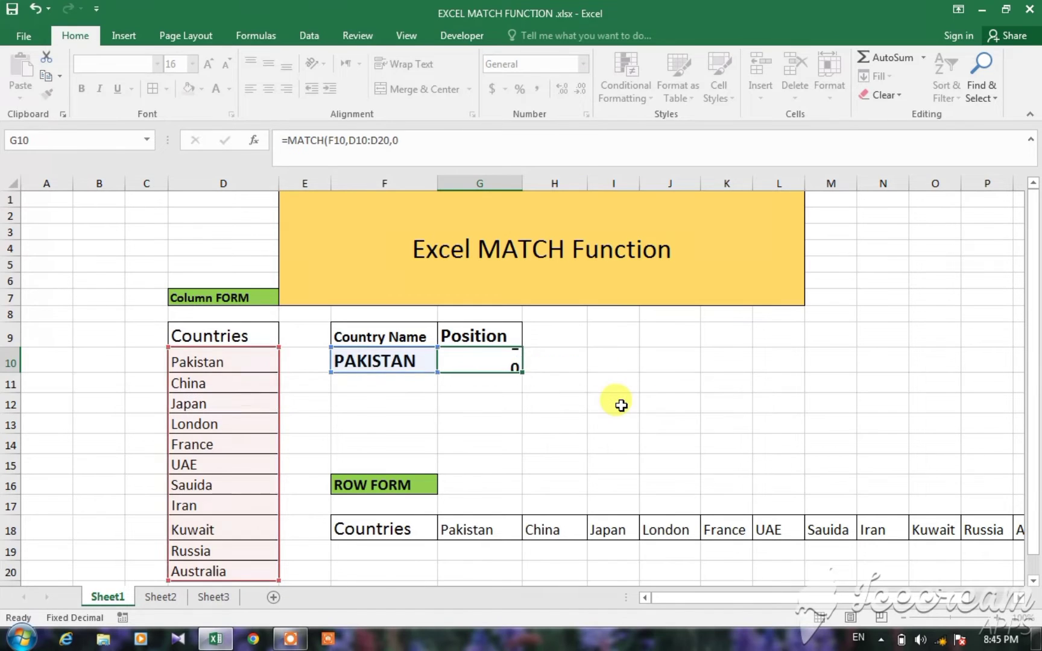
Check the MATCH formula and its lookup cell, and change the country name in F10 to FRANCE
{"action": "left_click", "coordinate": [369, 365]}
{"action": "left_click", "coordinate": [501, 354]}
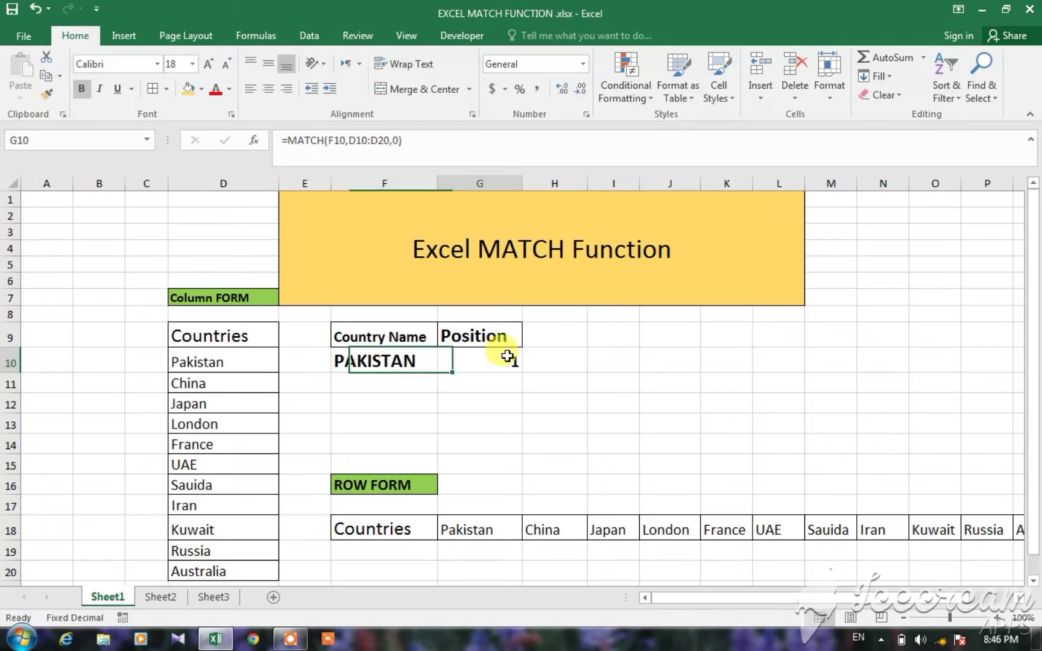
{"action": "left_click", "coordinate": [398, 362]}
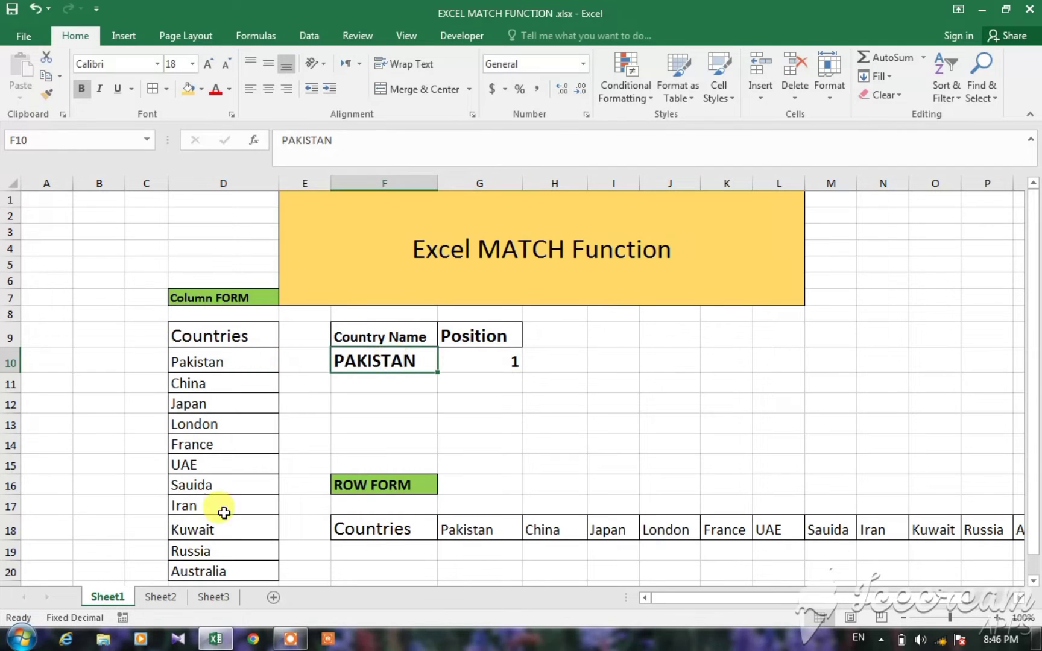
{"action": "left_click", "coordinate": [493, 355]}
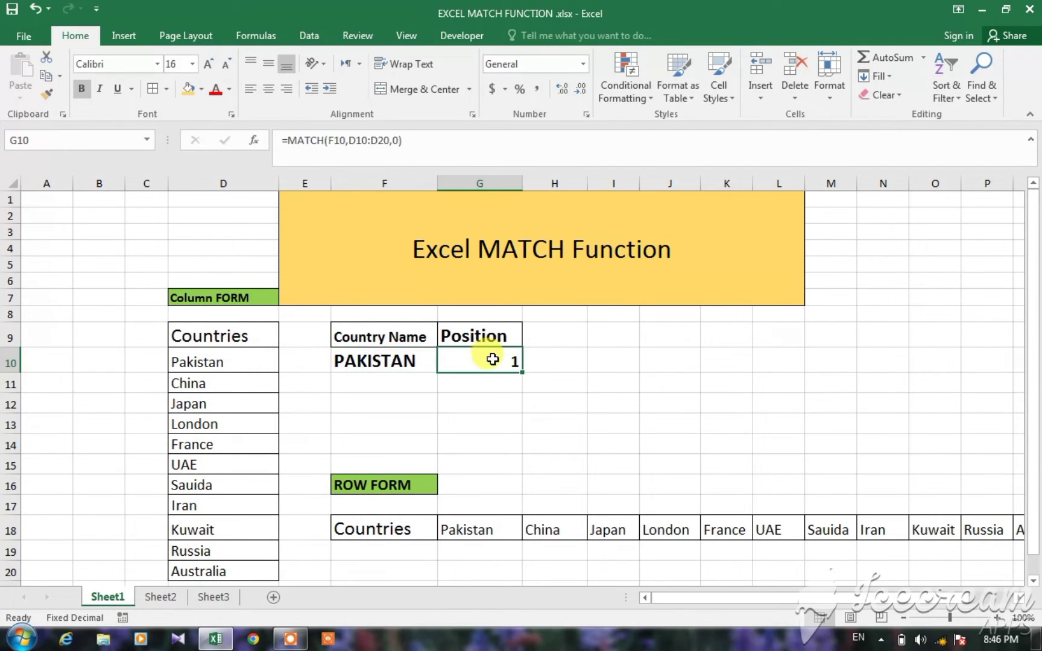
{"action": "left_click", "coordinate": [389, 360]}
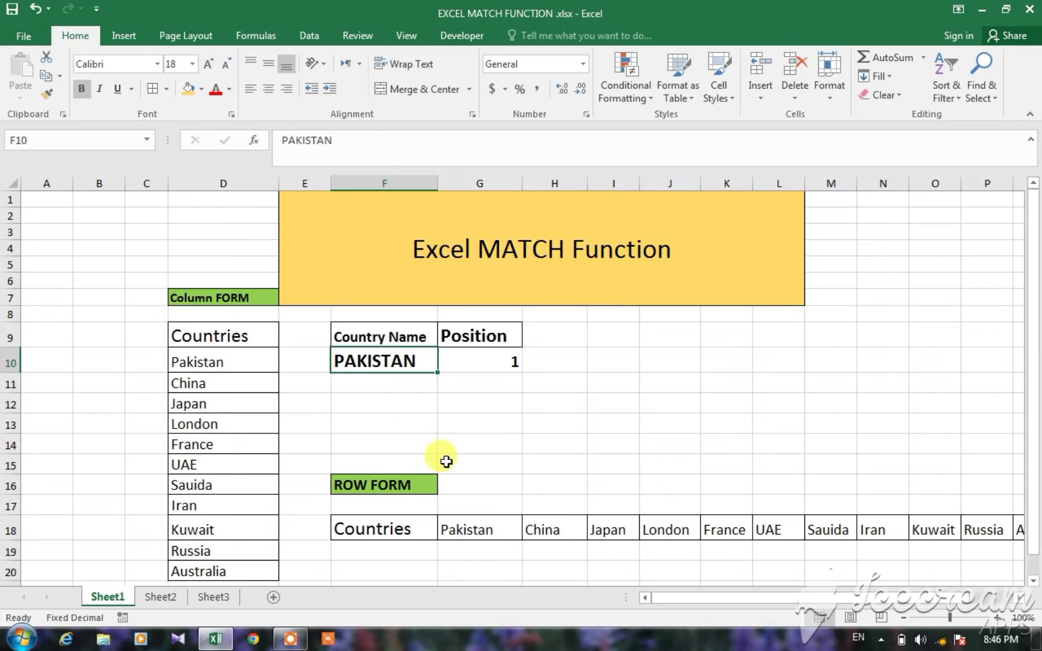
{"action": "type", "text": "FRANCE"}
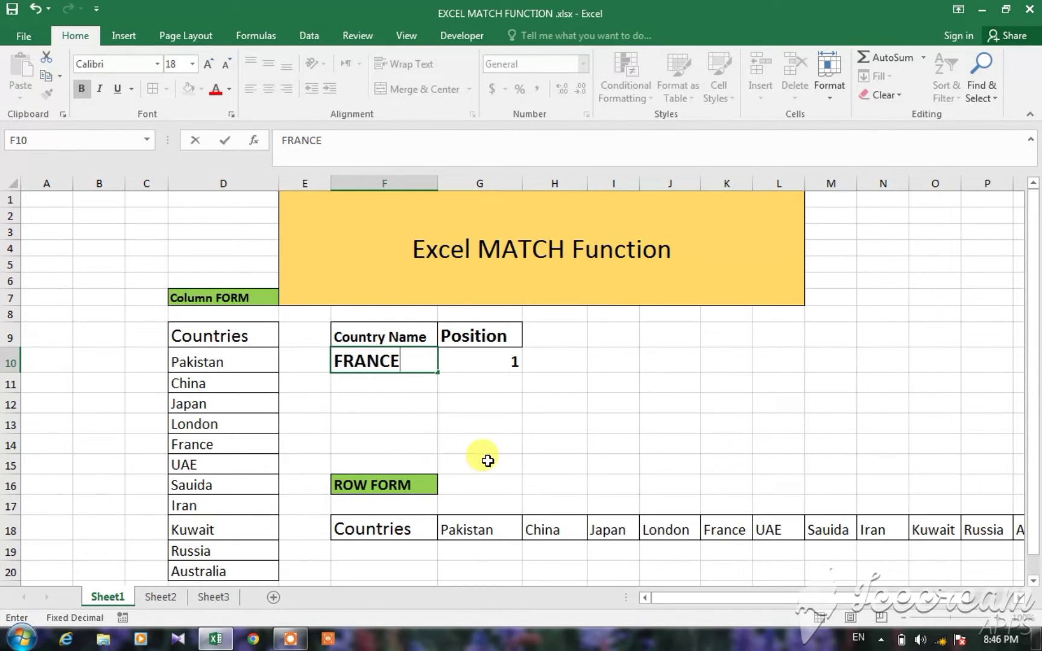
{"action": "key", "text": "Return"}
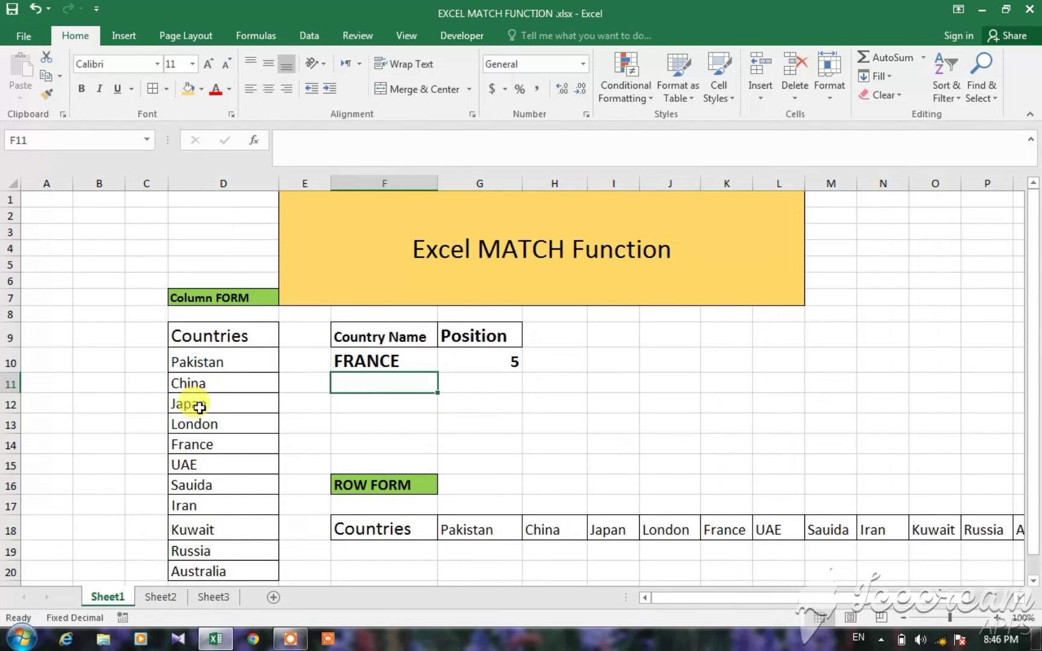
Change the country name in F10 to UAE
{"action": "left_click", "coordinate": [395, 360]}
{"action": "type", "text": "UAE"}
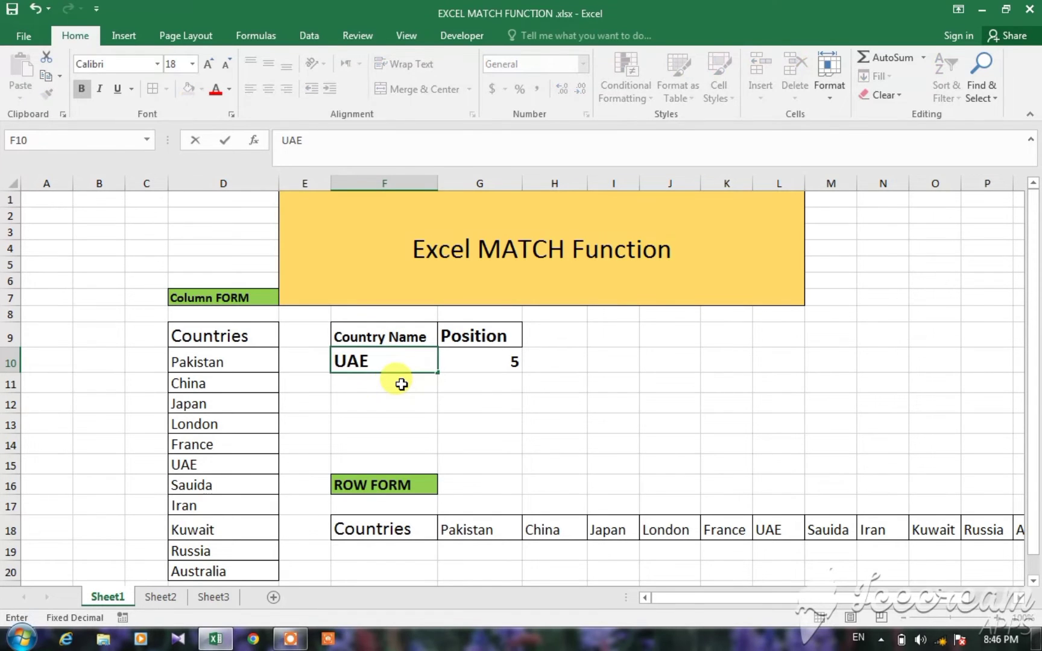
{"action": "key", "text": "Return"}
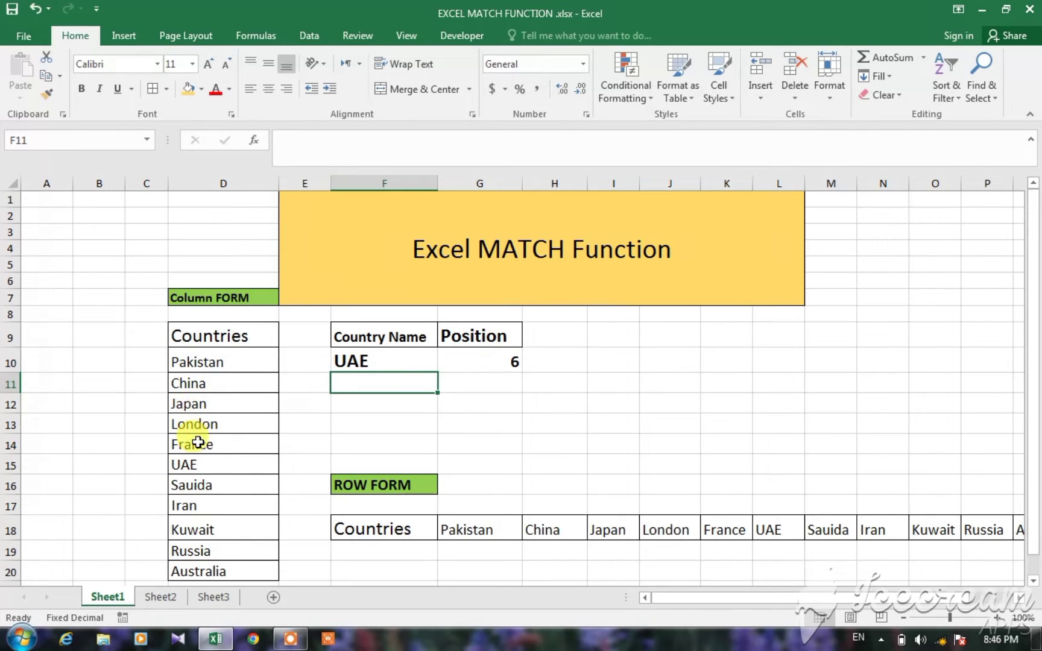
{"action": "left_click", "coordinate": [364, 367]}
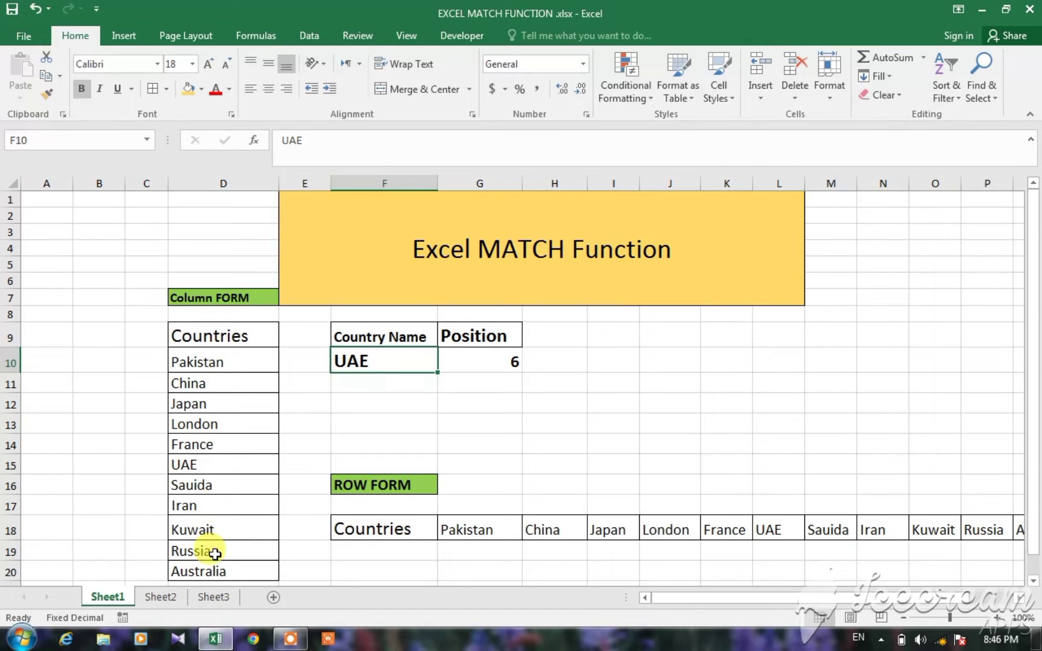
Delete the whole MATCH formula from the Position cell G10, leaving it empty
{"action": "left_click", "coordinate": [502, 363]}
{"action": "double_click", "coordinate": [503, 364]}
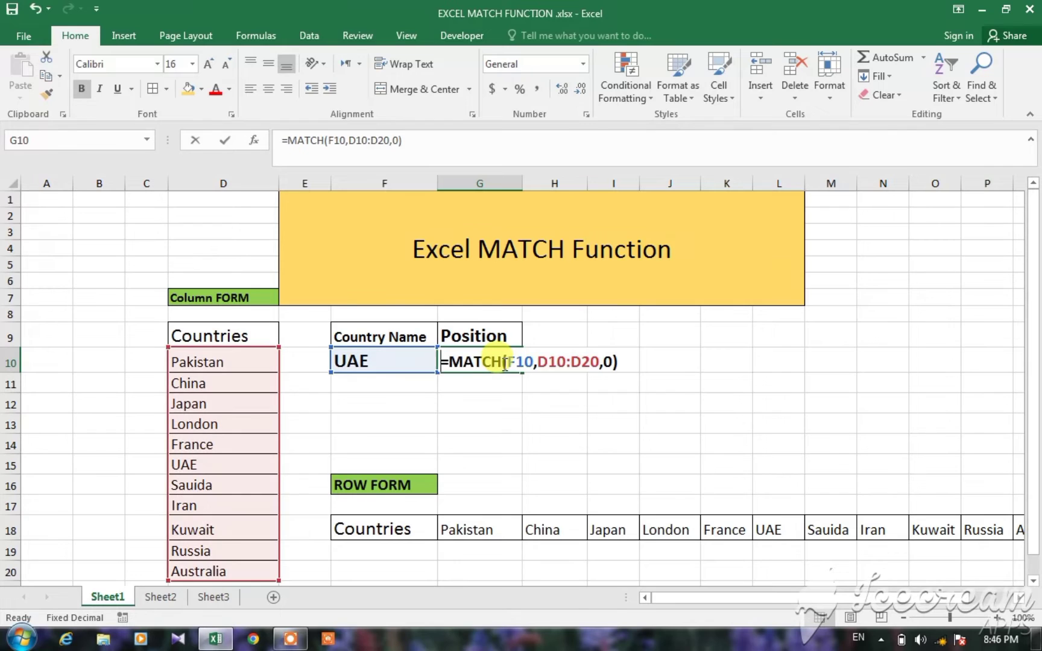
{"action": "left_click", "coordinate": [620, 362]}
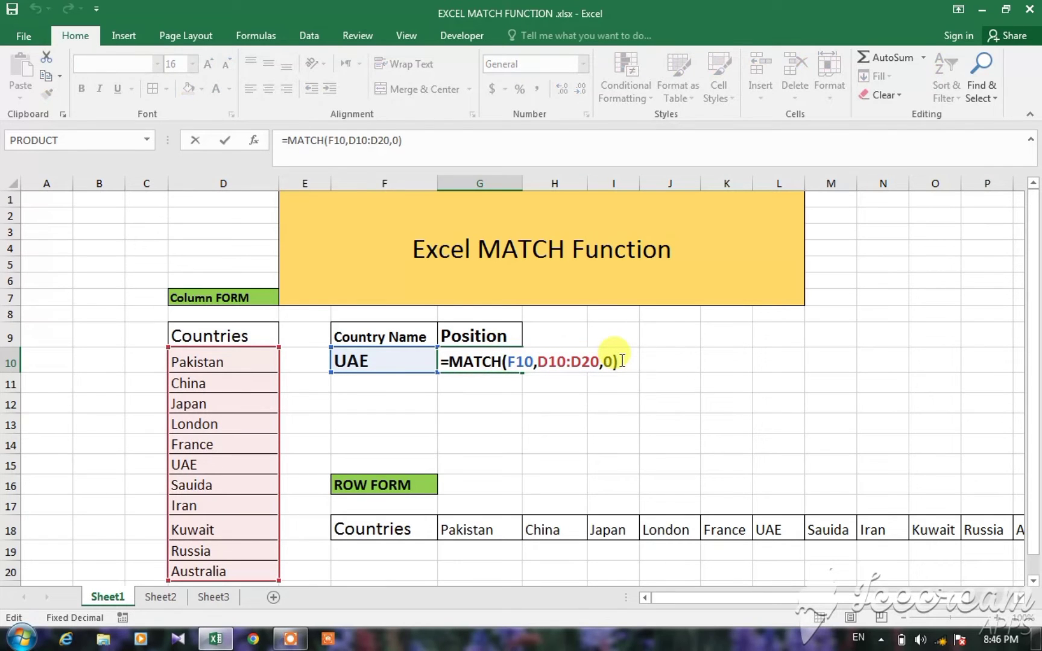
{"action": "key", "text": "BackSpace"}
{"action": "key", "text": "BackSpace"}
{"action": "key", "text": "BackSpace"}
{"action": "key", "text": "BackSpace"}
{"action": "key", "text": "BackSpace"}
{"action": "key", "text": "BackSpace"}
{"action": "key", "text": "BackSpace"}
{"action": "key", "text": "BackSpace"}
{"action": "key", "text": "BackSpace"}
{"action": "key", "text": "BackSpace"}
{"action": "key", "text": "BackSpace"}
{"action": "key", "text": "BackSpace"}
{"action": "key", "text": "BackSpace"}
{"action": "key", "text": "BackSpace"}
{"action": "key", "text": "BackSpace"}
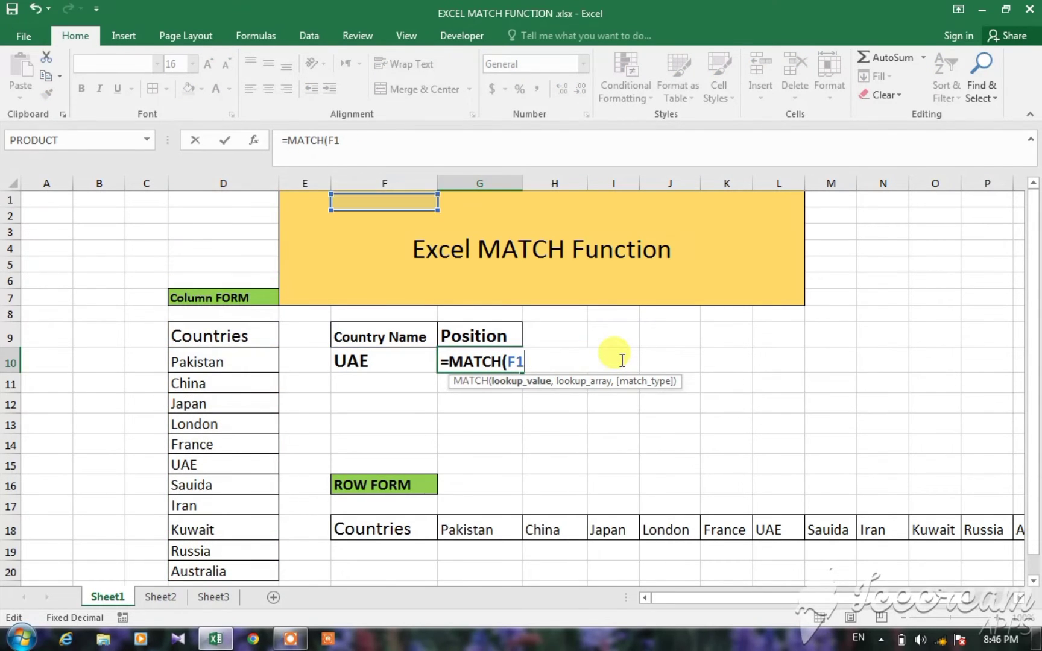
{"action": "key", "text": "BackSpace"}
{"action": "key", "text": "BackSpace"}
{"action": "key", "text": "BackSpace"}
{"action": "key", "text": "BackSpace"}
{"action": "key", "text": "BackSpace"}
{"action": "key", "text": "BackSpace"}
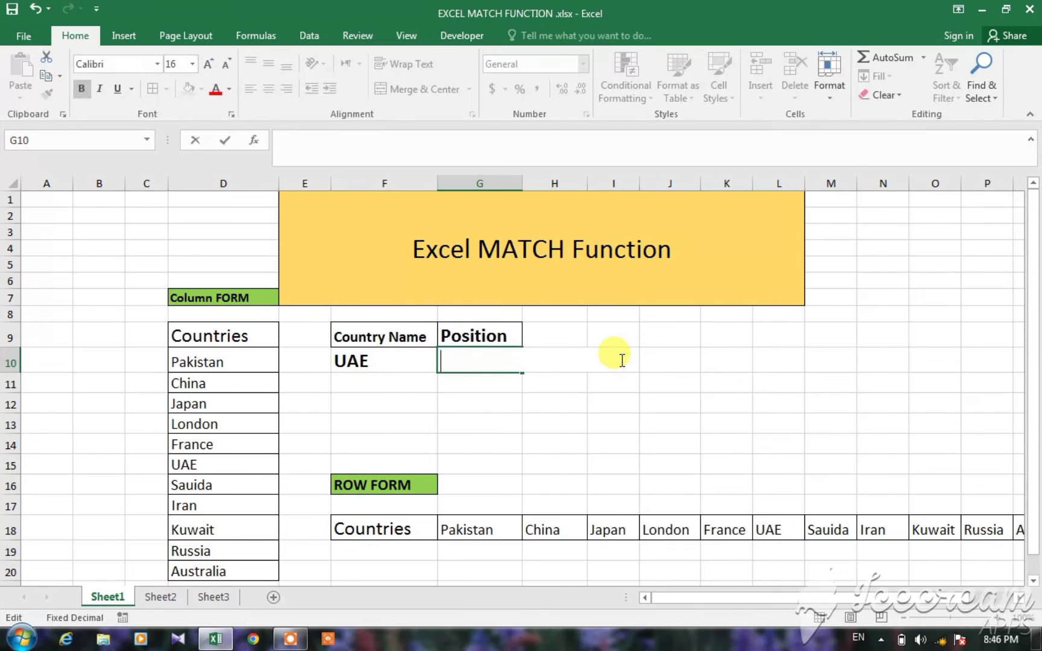
{"action": "left_click", "coordinate": [556, 449]}
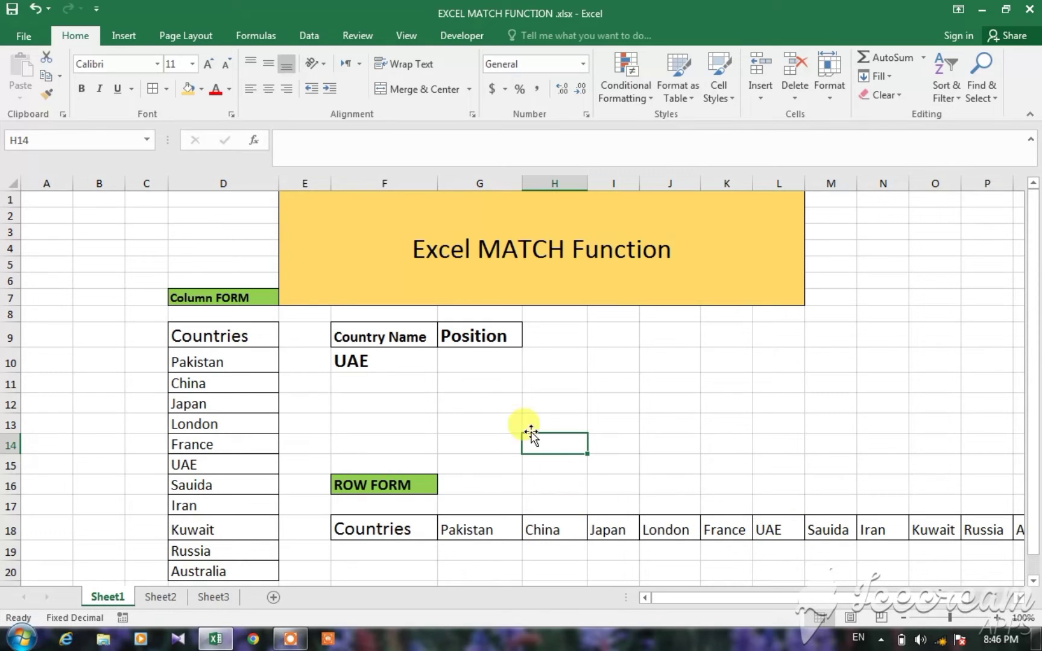
Enter =MATCH(F10,G18:Q18,0) in G10 to find the exact-match position of the F10 country in the row list
{"action": "left_click", "coordinate": [473, 364]}
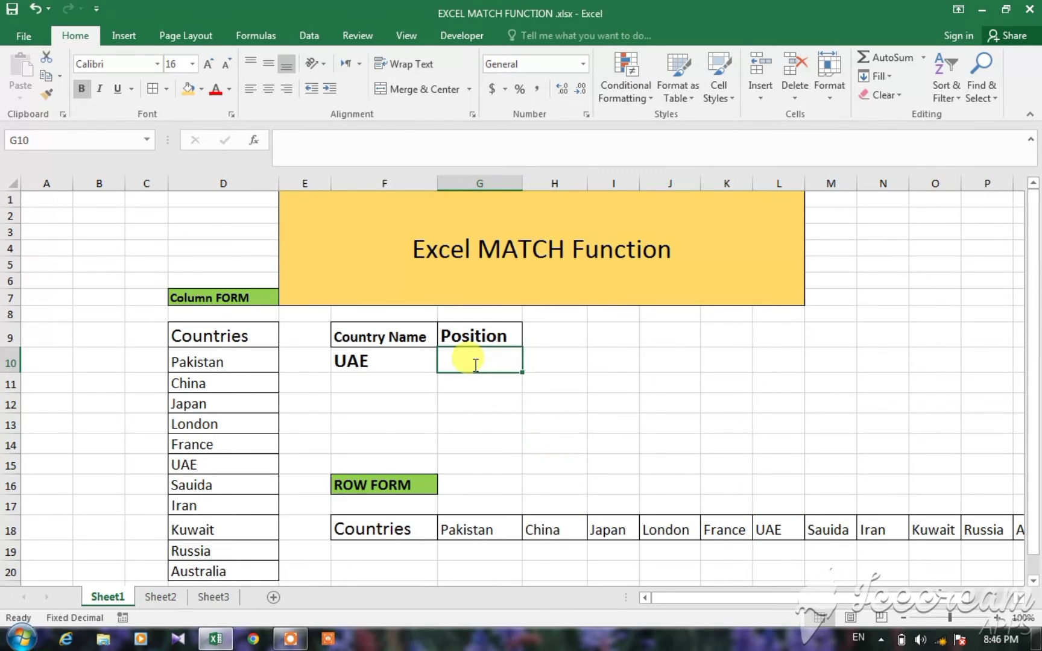
{"action": "type", "text": "=MA"}
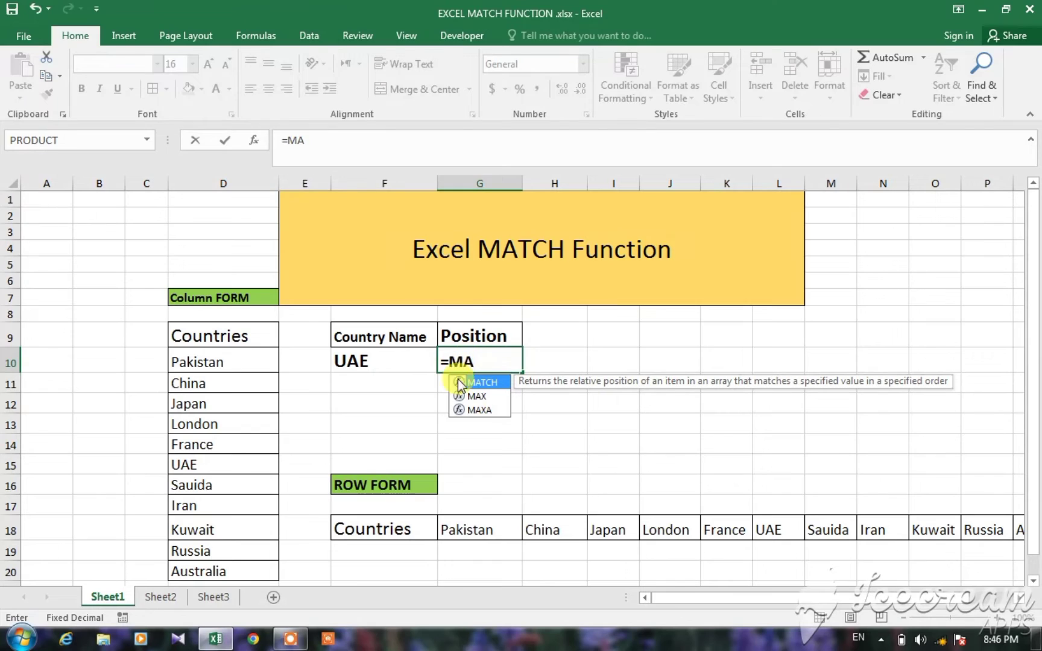
{"action": "double_click", "coordinate": [473, 382]}
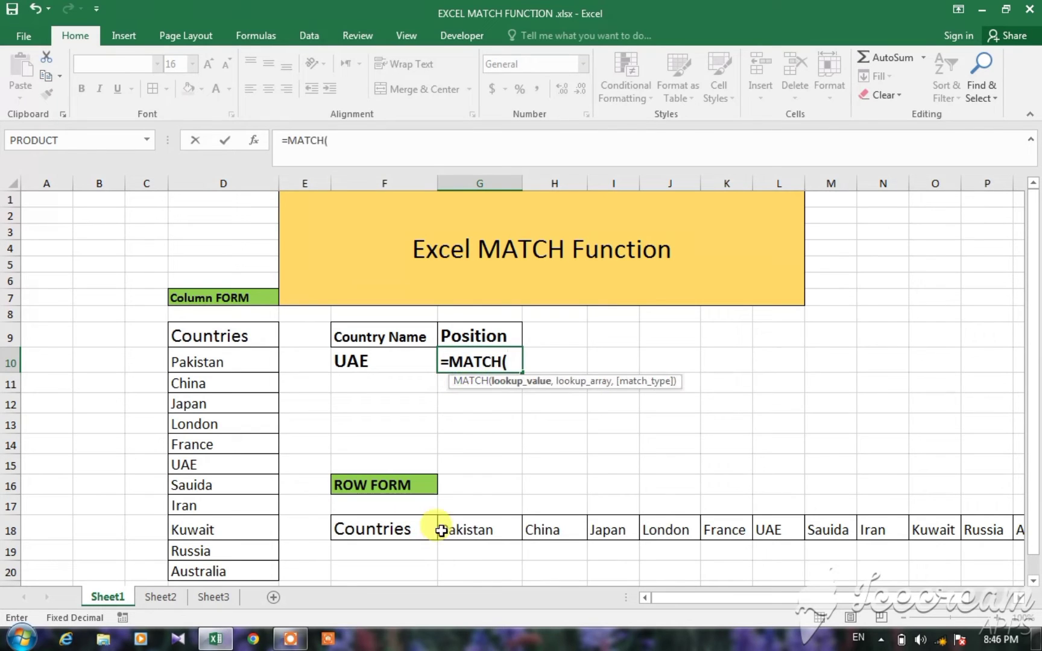
{"action": "left_click", "coordinate": [369, 364]}
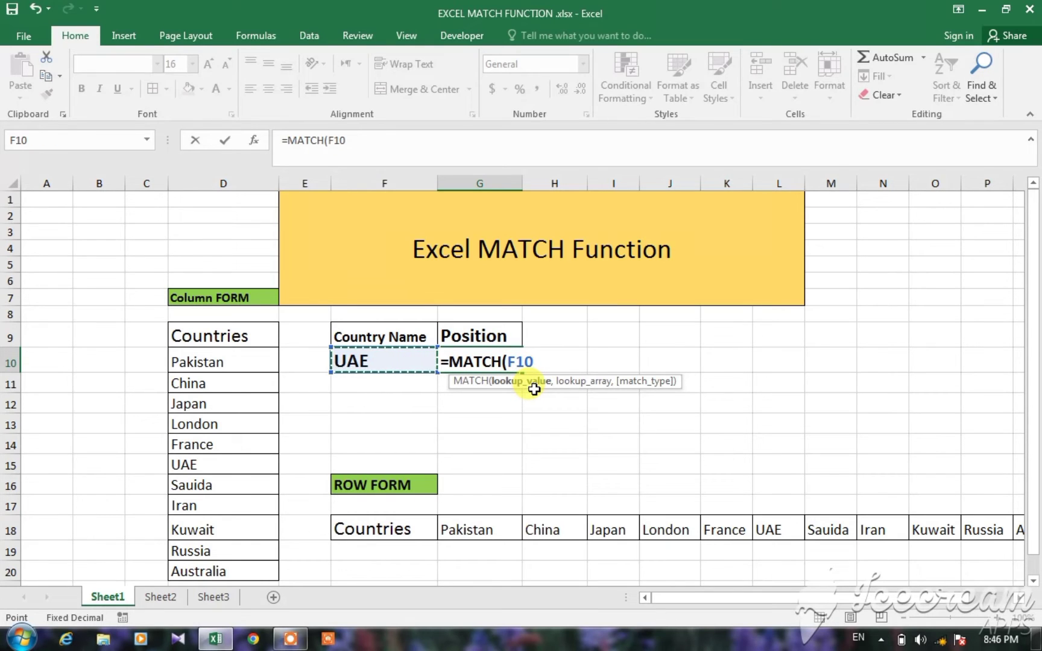
{"action": "type", "text": ","}
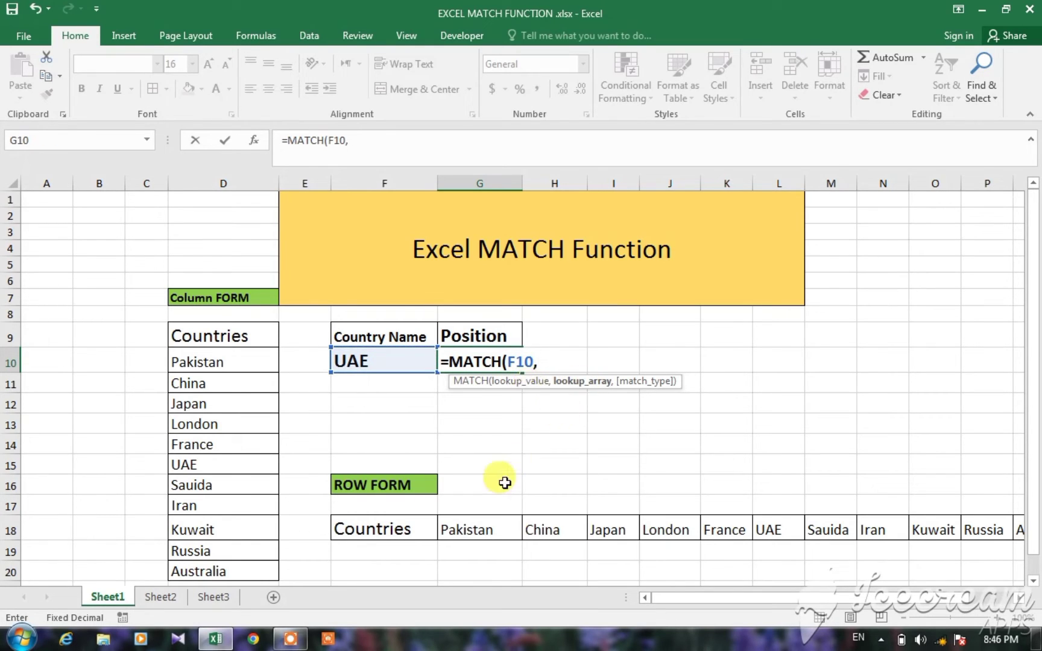
{"action": "left_click_drag", "start_coordinate": [465, 527], "coordinate": [792, 534]}
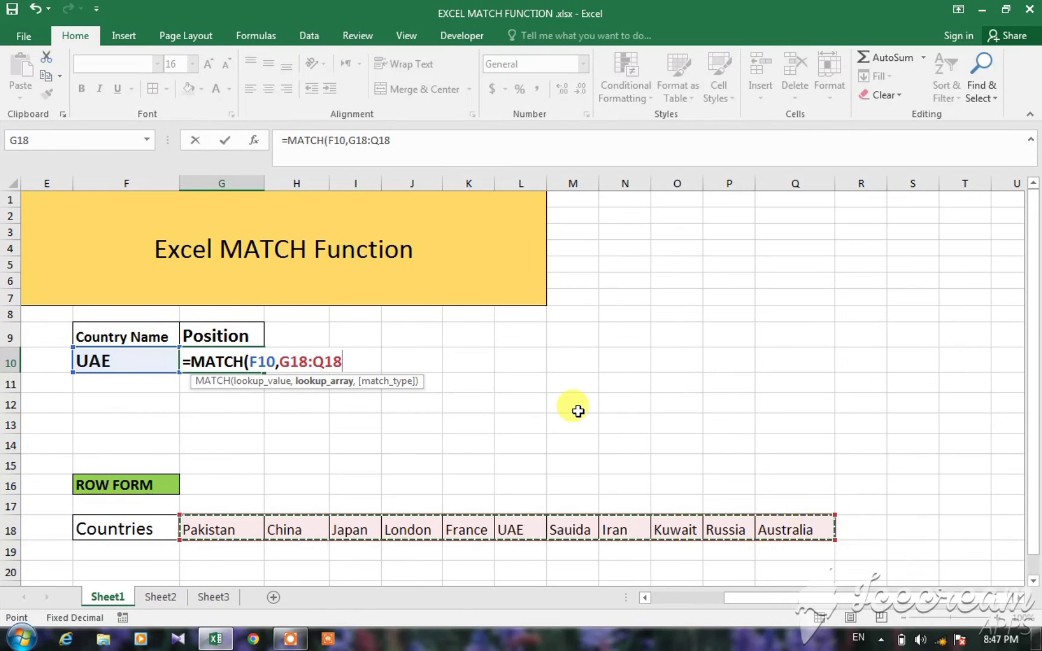
{"action": "type", "text": ","}
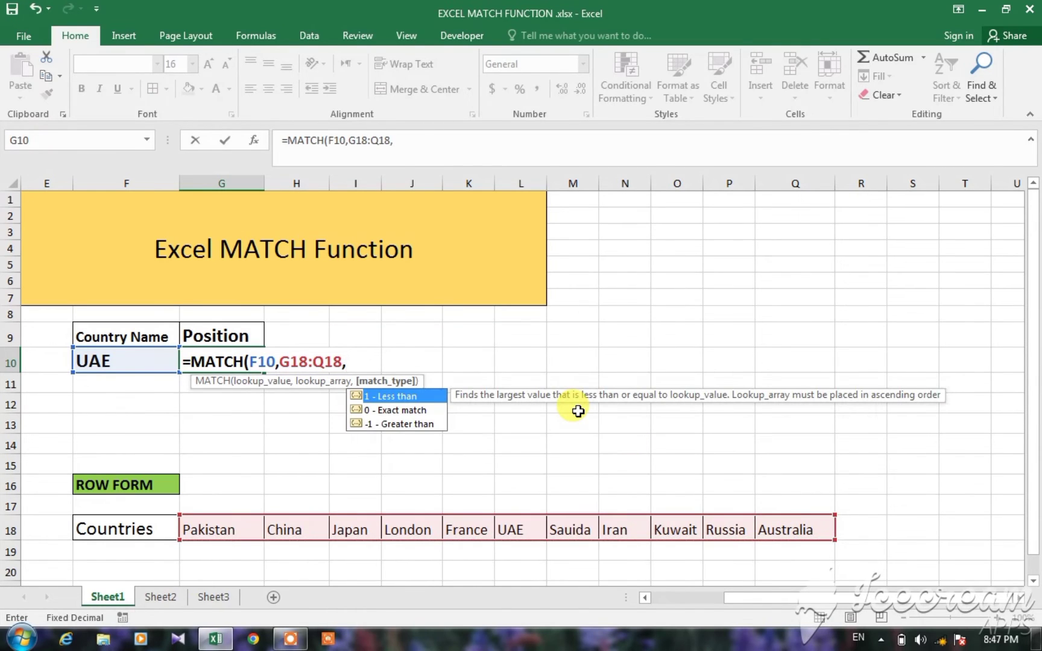
{"action": "type", "text": "0"}
{"action": "key", "text": "Return"}
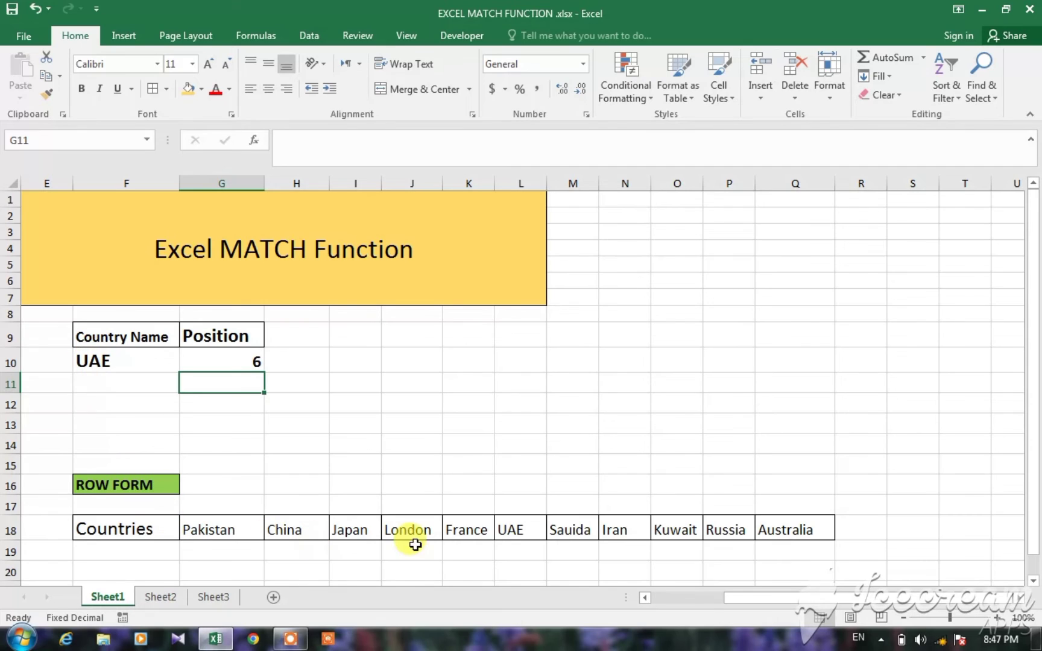
{"action": "left_click", "coordinate": [225, 361]}
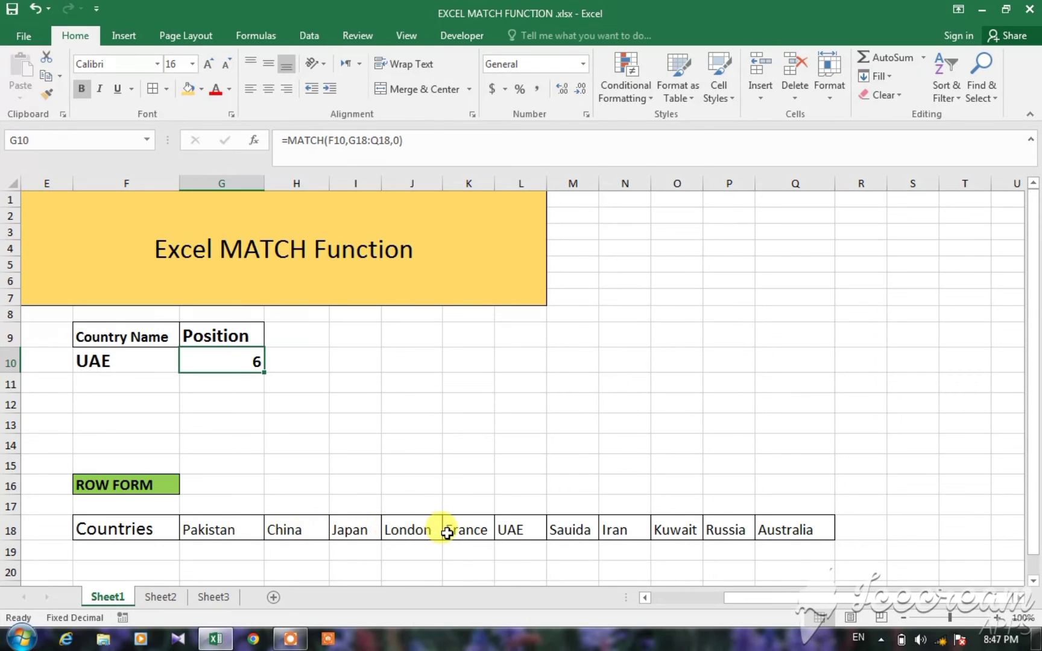
Change the country name in F10 to IRAN and check the Position result in G10
{"action": "left_click", "coordinate": [134, 362]}
{"action": "type", "text": "IRAN"}
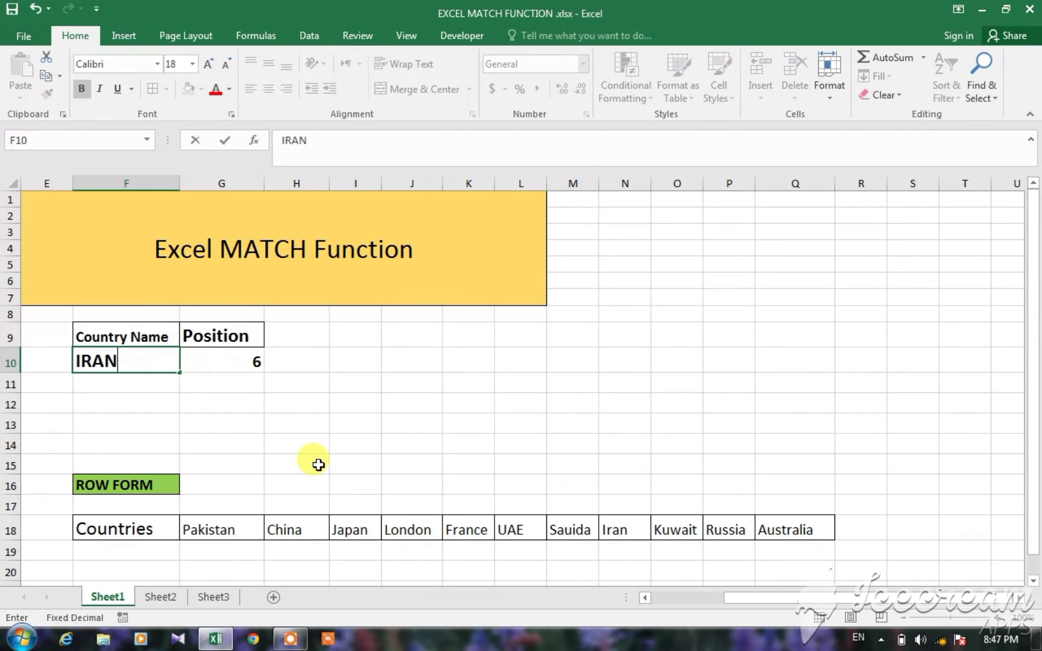
{"action": "key", "text": "ctrl+Return"}
{"action": "key", "text": "Return"}
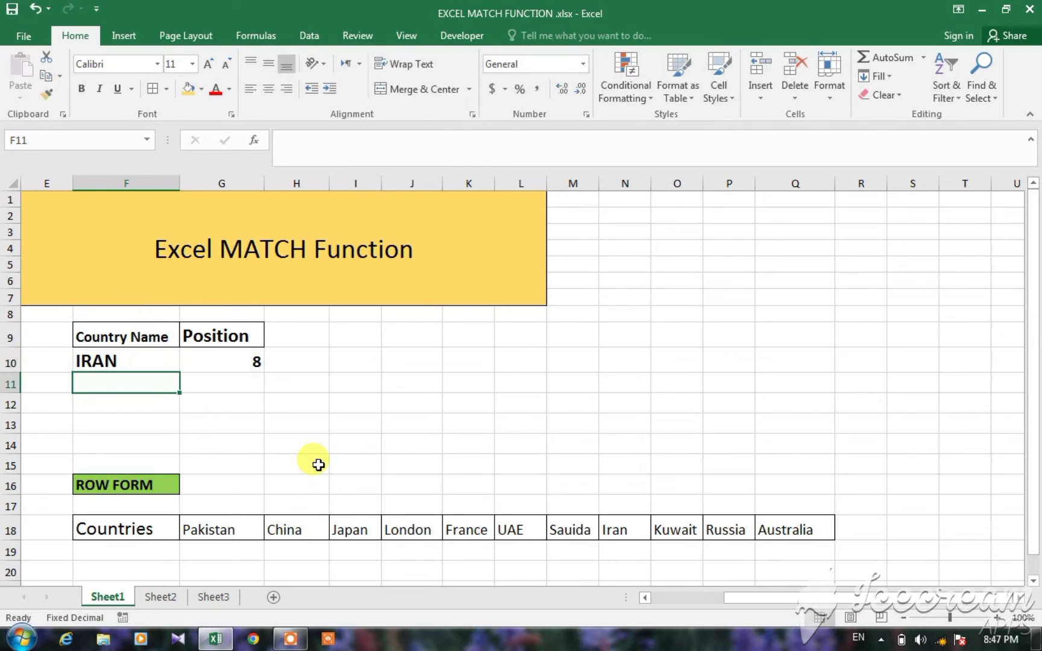
{"action": "left_click", "coordinate": [239, 357]}
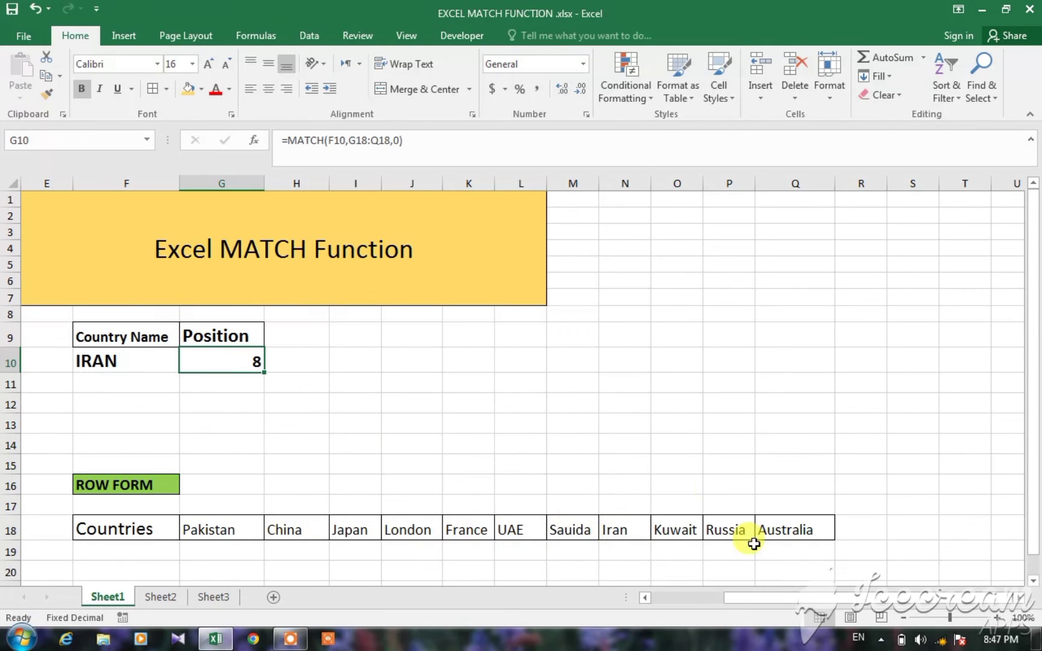
{"action": "left_click_drag", "start_coordinate": [810, 600], "coordinate": [693, 598]}
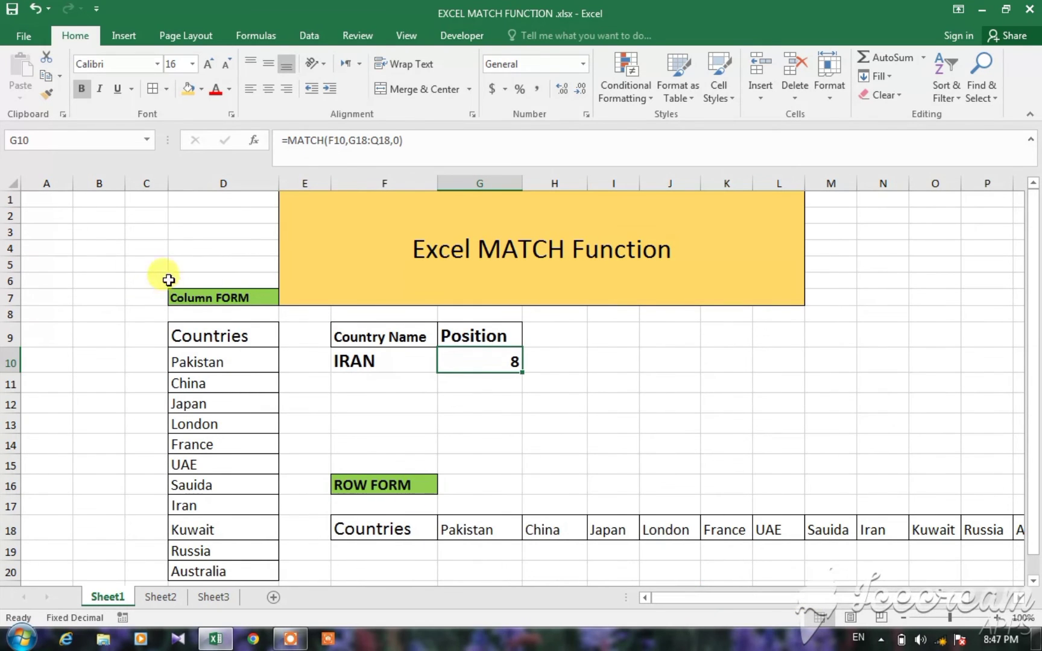